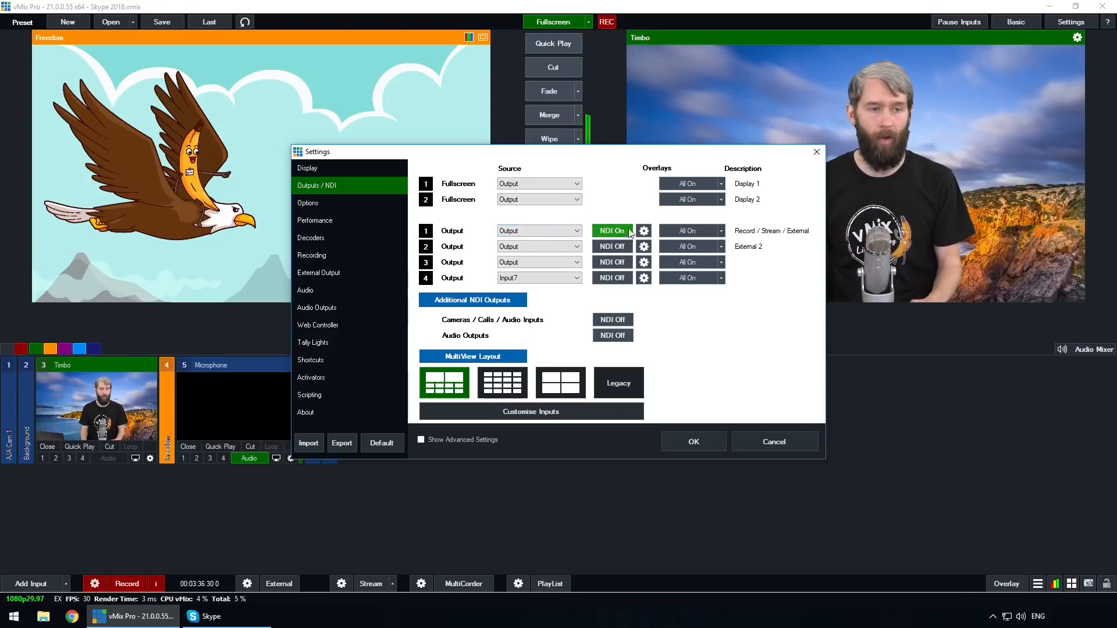
- Set the NDI audio channels of Output 1 to BusA and apply the settings
click(644, 231)
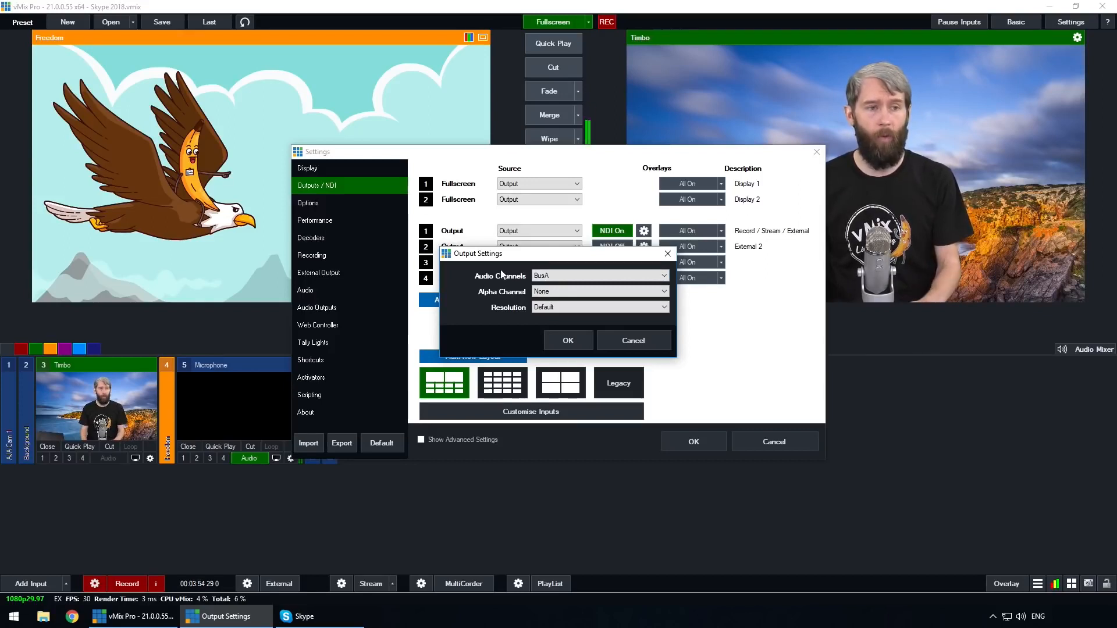
click(562, 270)
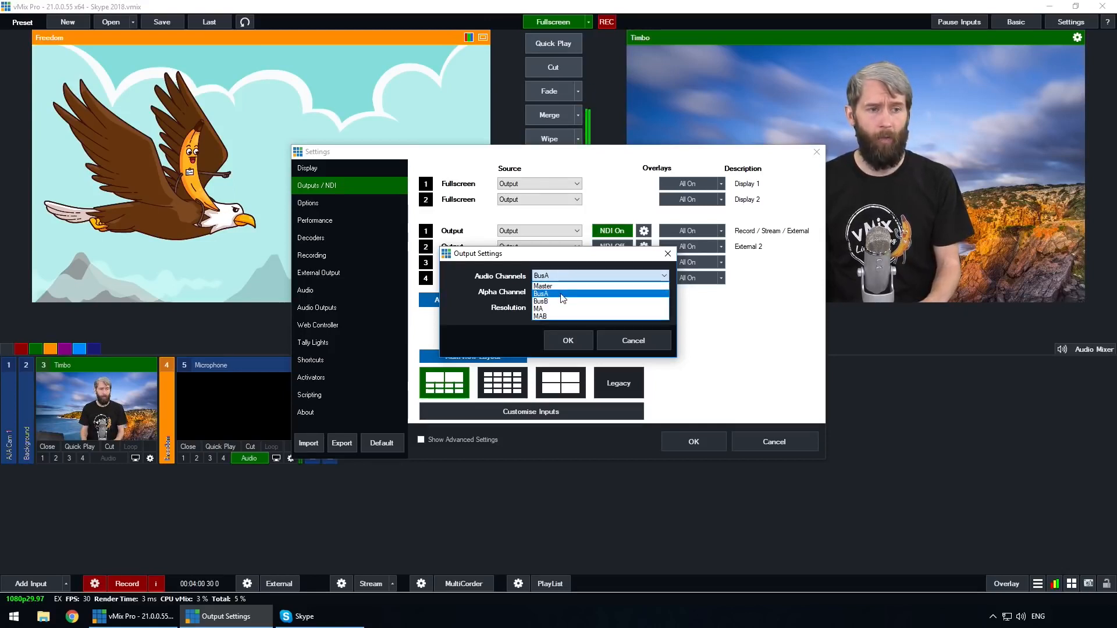
click(554, 295)
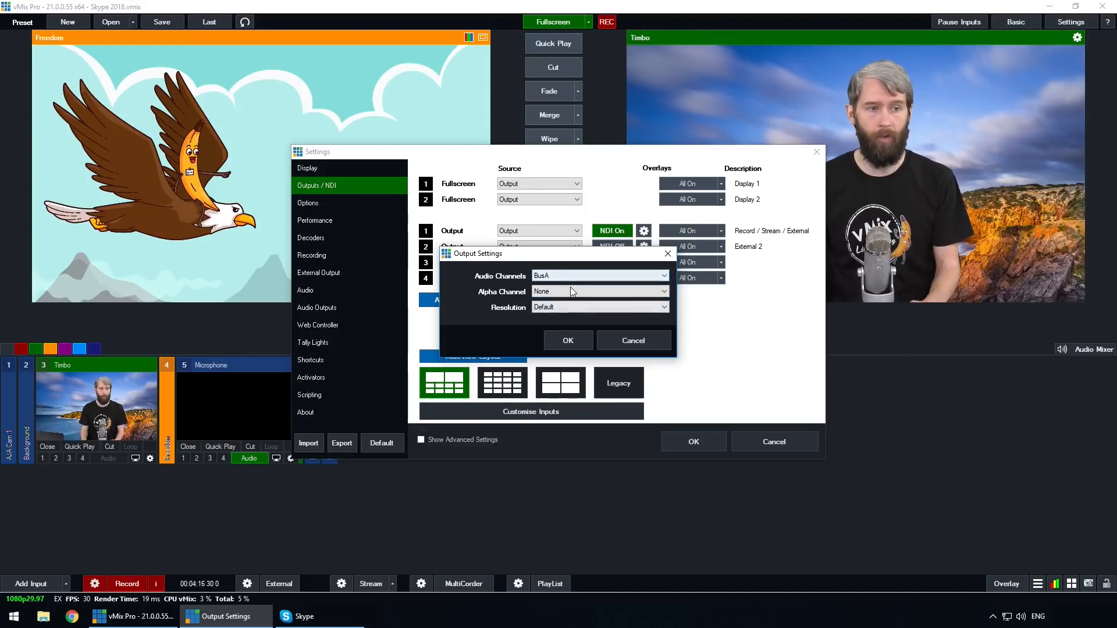
click(571, 338)
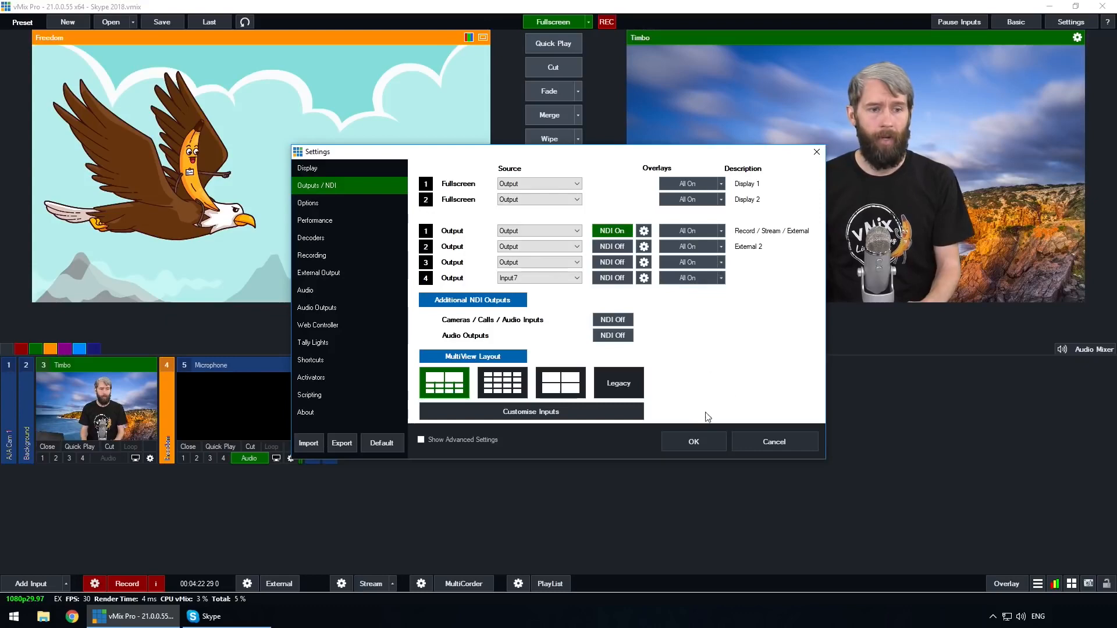
click(696, 442)
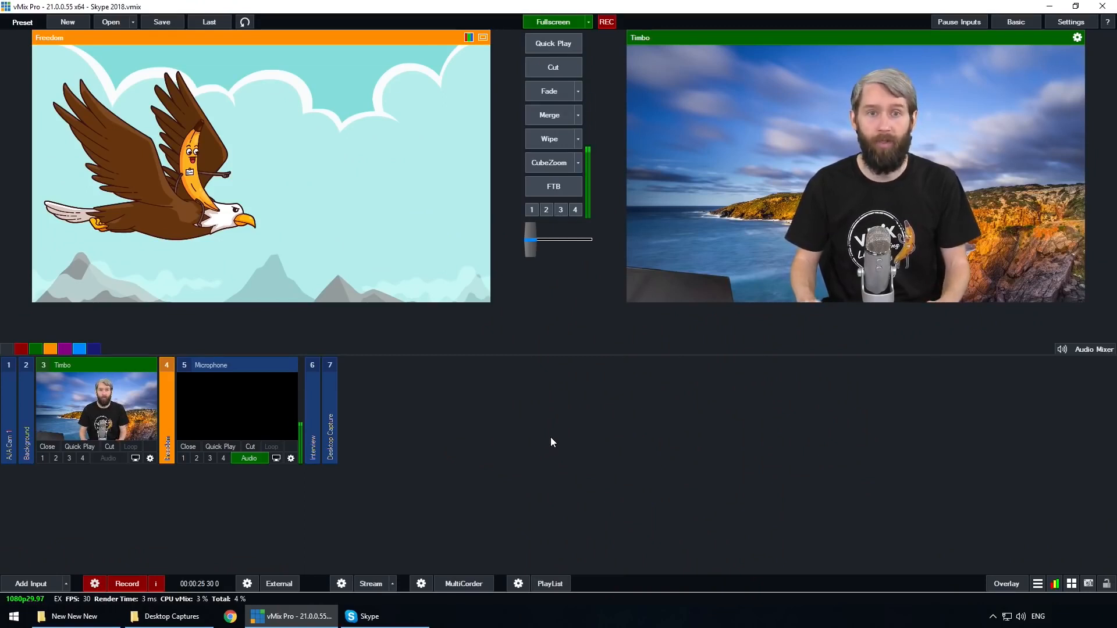
- Set audio output bus A to Enabled in the audio output settings and apply them
click(1070, 22)
click(329, 308)
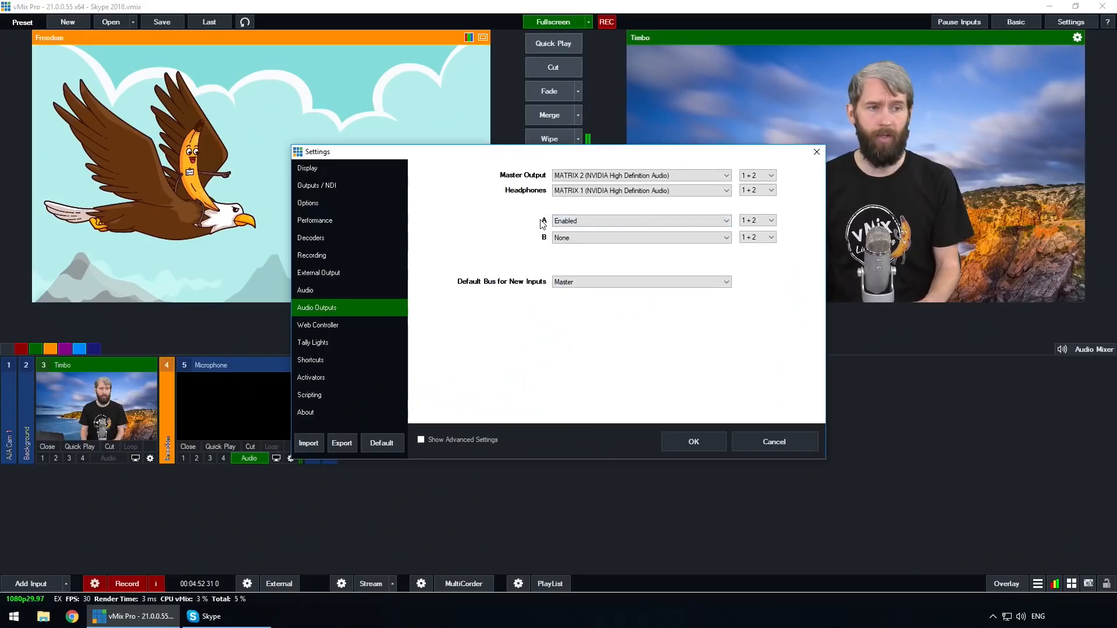
click(669, 221)
click(670, 251)
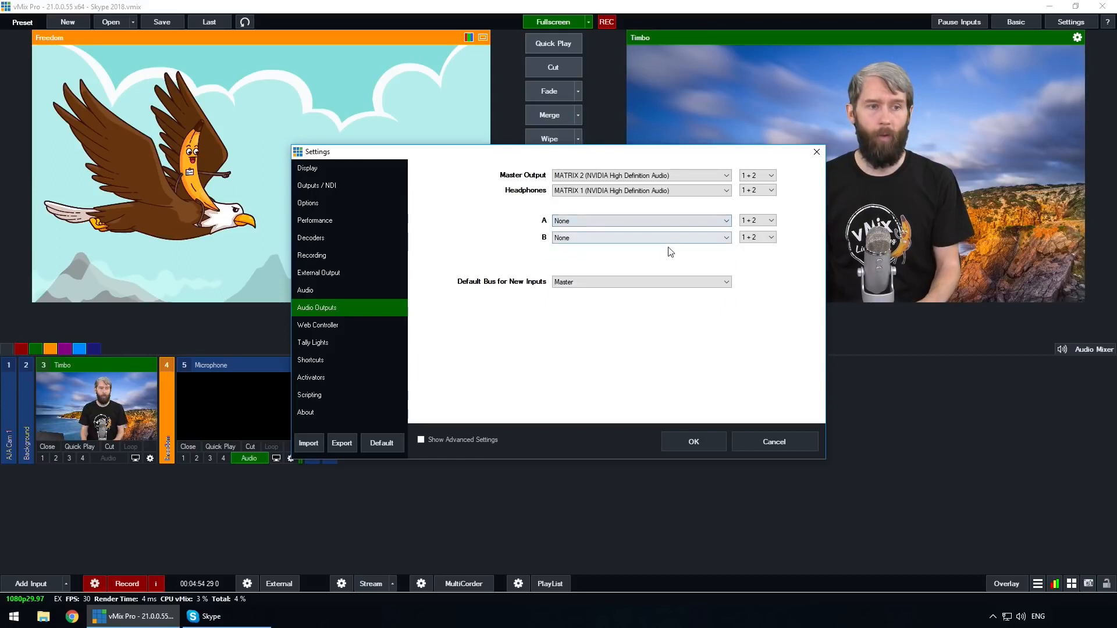
click(585, 222)
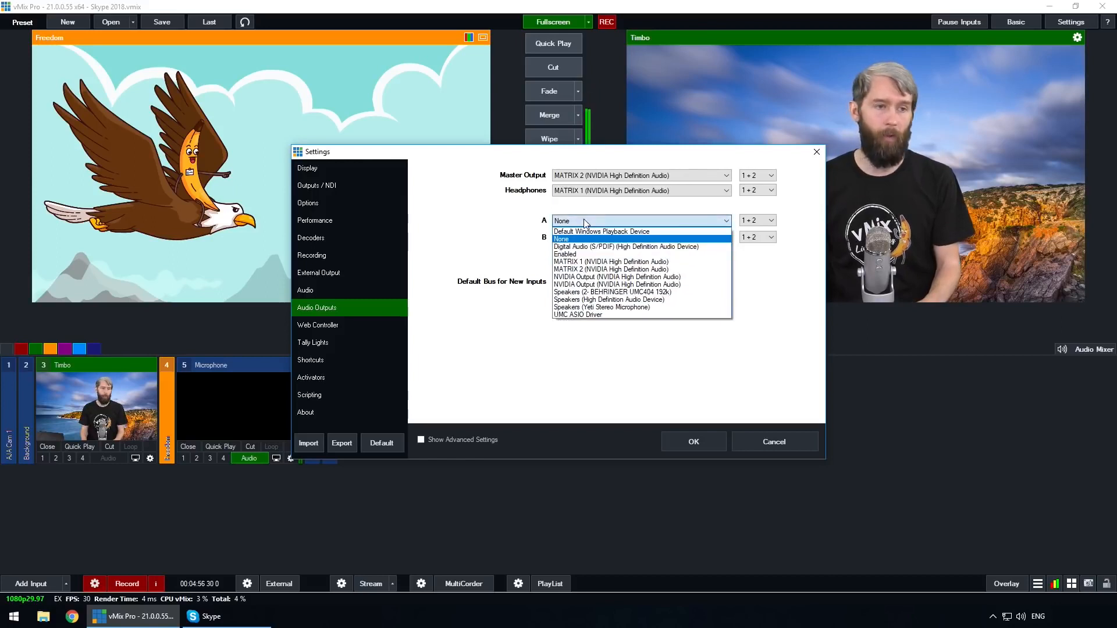
click(576, 255)
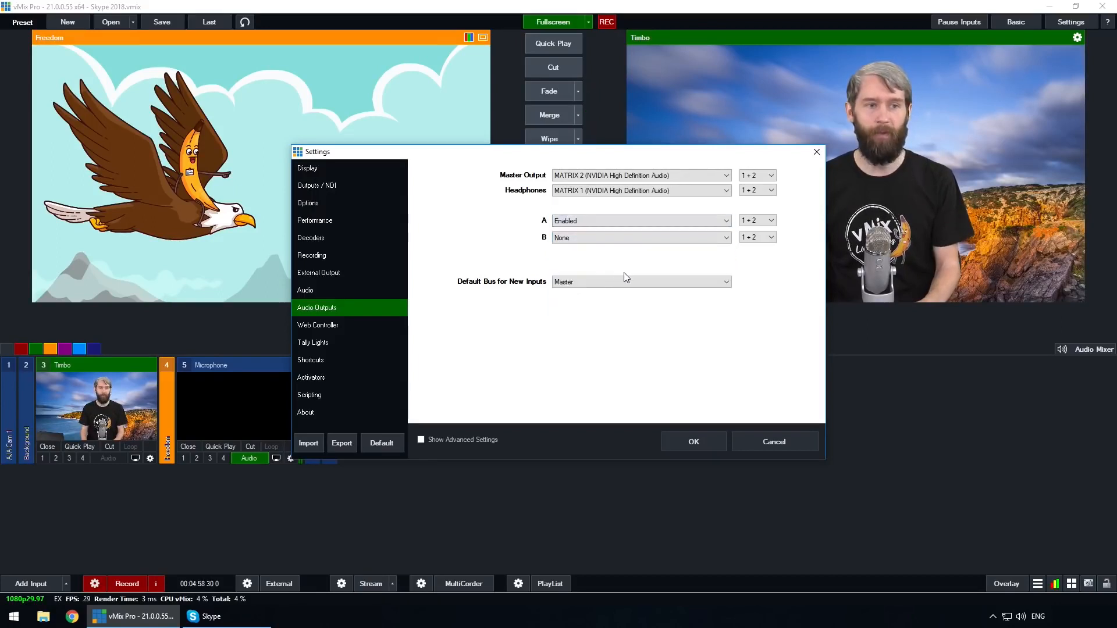
click(709, 442)
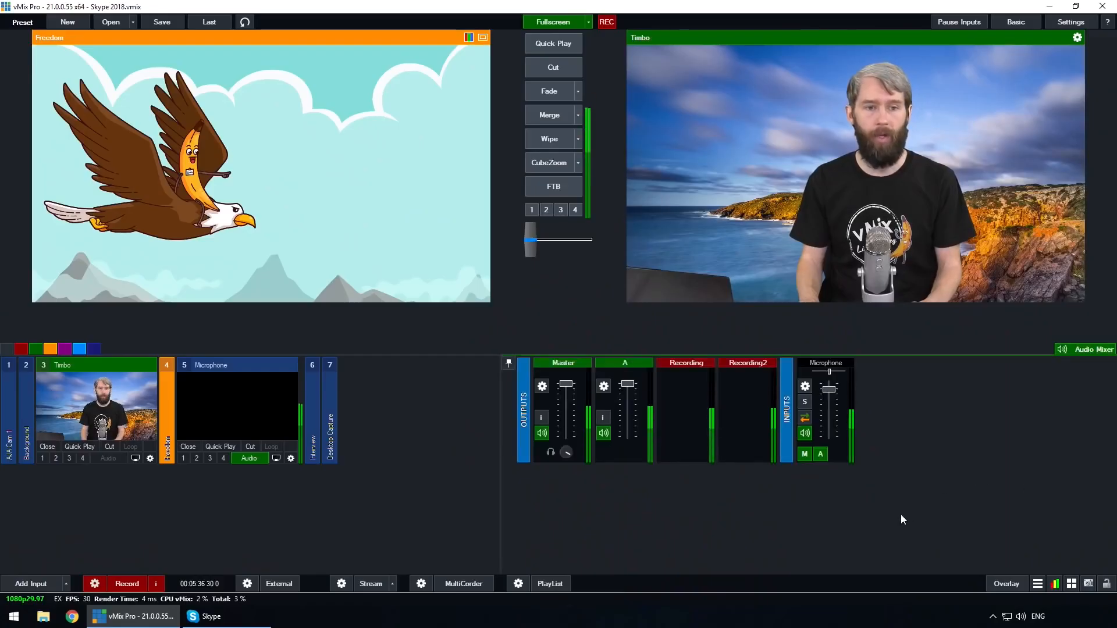
- Toggle the Microphone's bus A routing off and back on in the audio mixer, and open the Microphone's audio settings
click(821, 455)
click(821, 455)
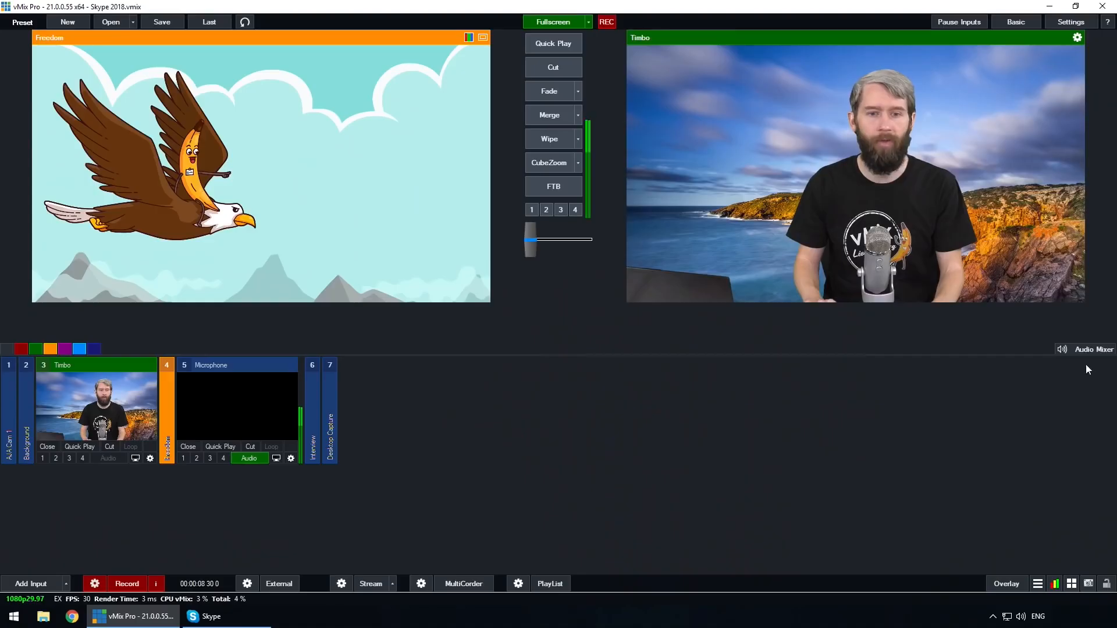
click(1085, 350)
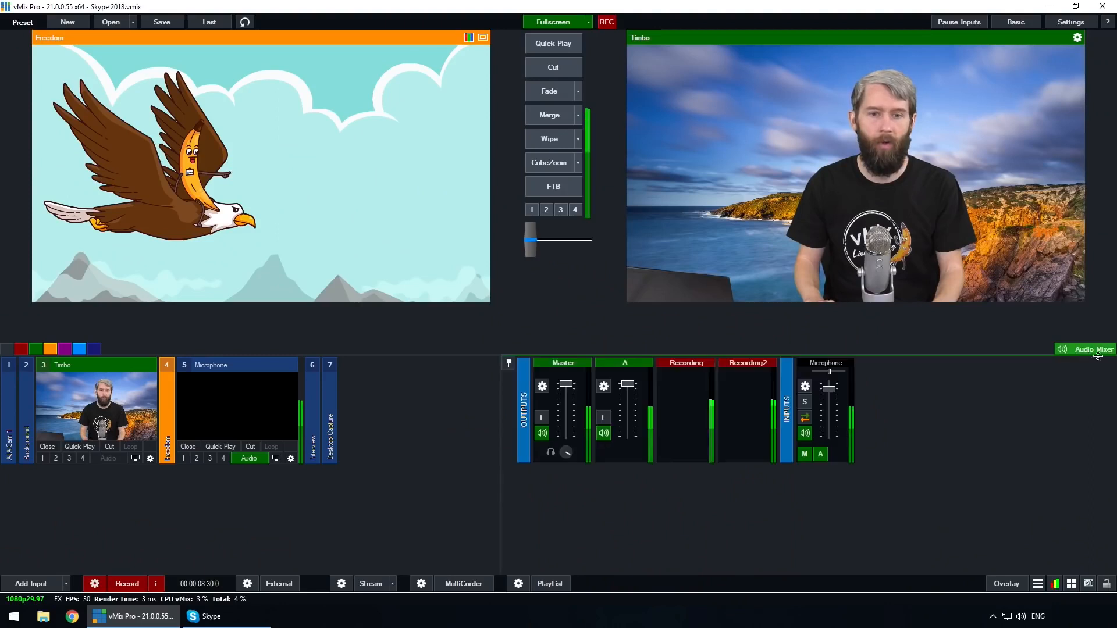
click(805, 386)
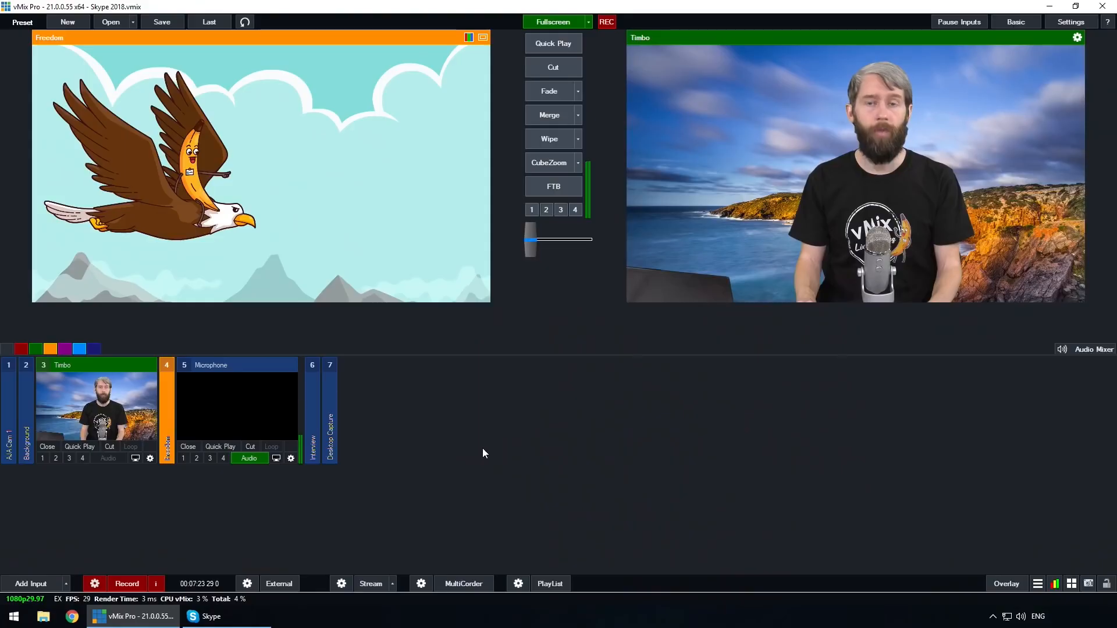
- Launch the NDI Virtual Camera and select vMix - Output 1 on DRAGONSTONE as its source
click(14, 616)
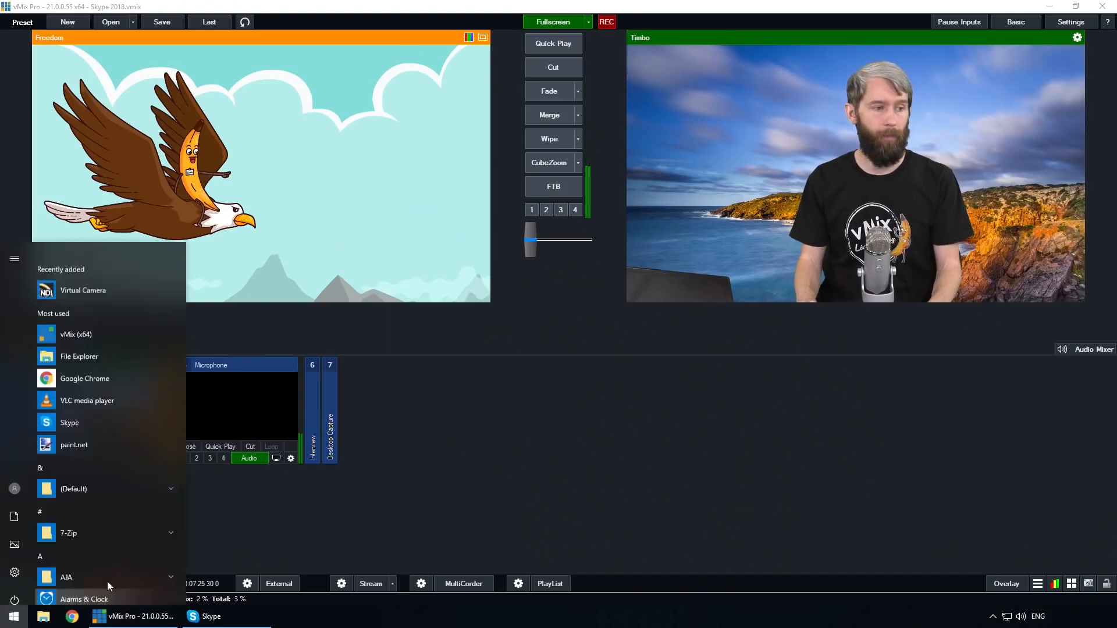
click(105, 270)
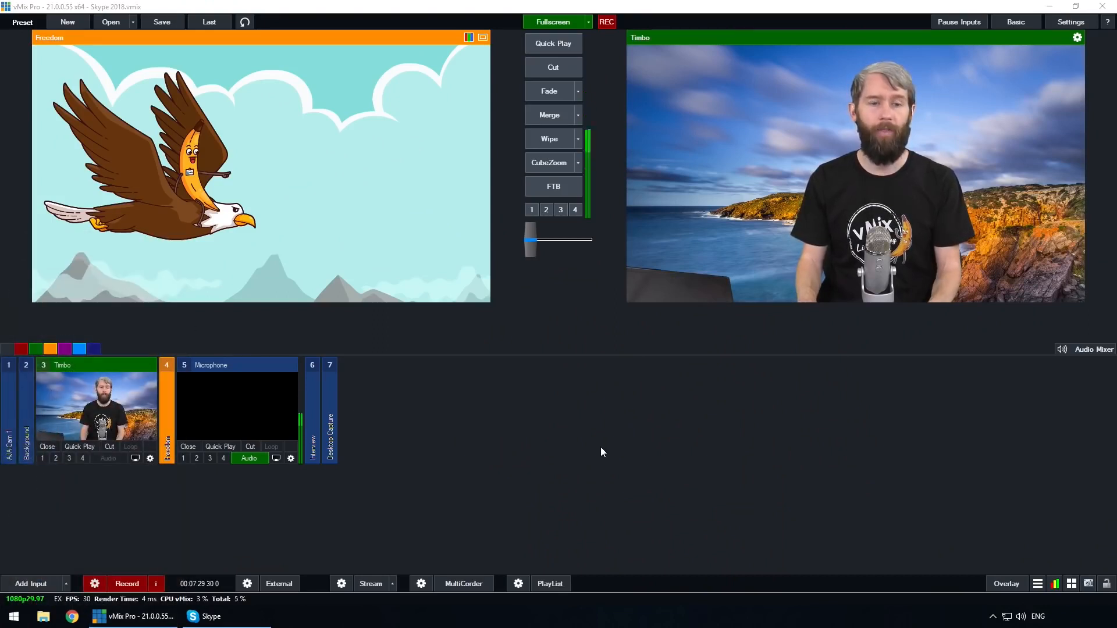
click(992, 617)
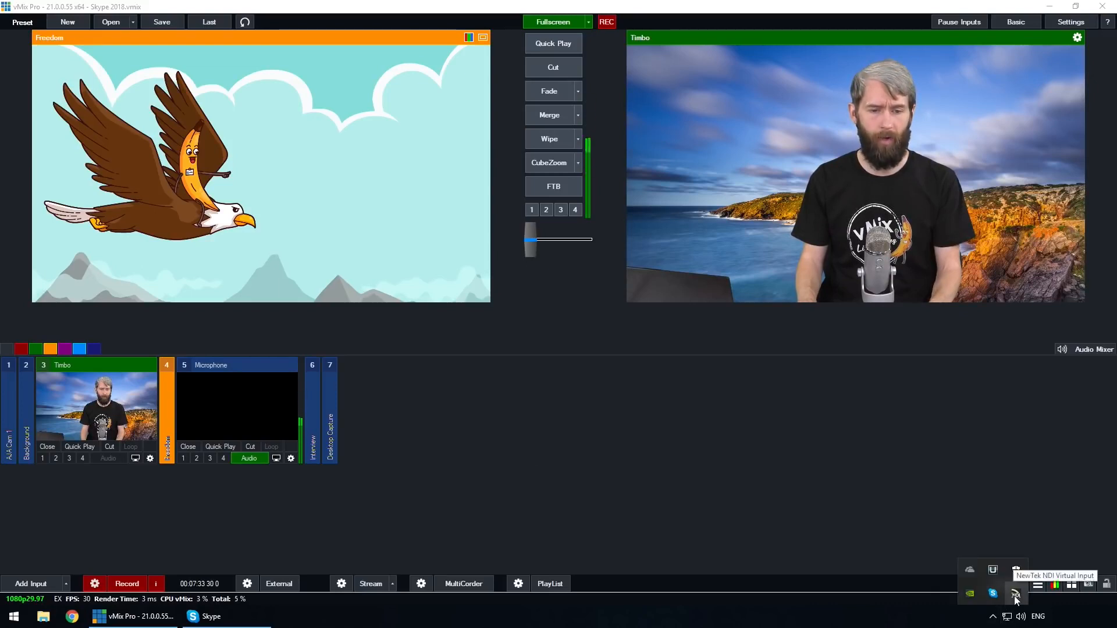
right_click(1016, 595)
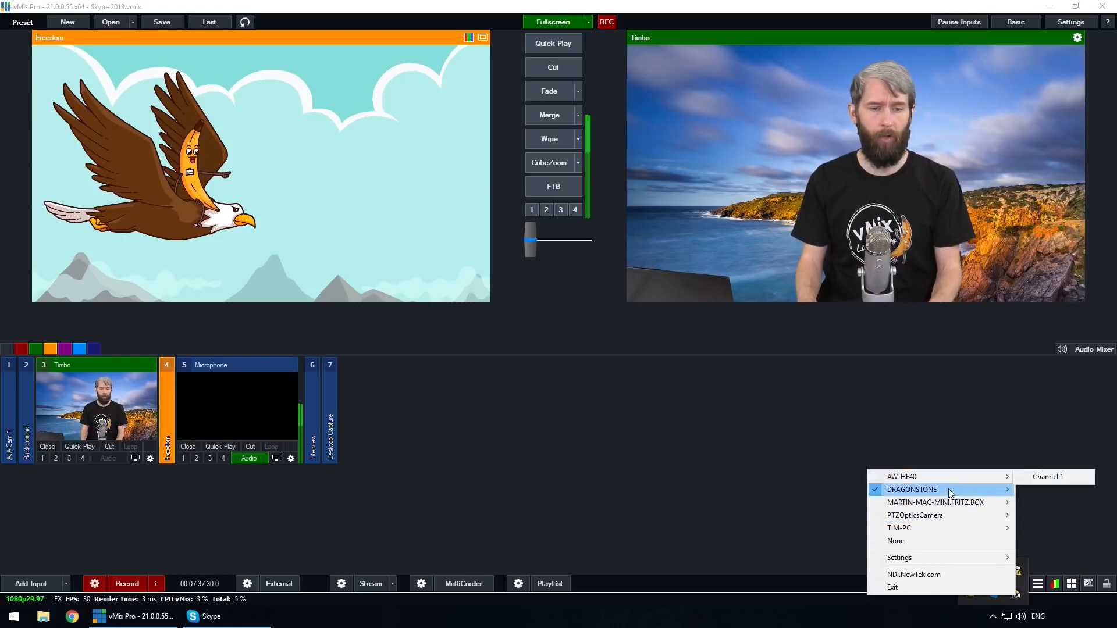
mouse_move(948, 473)
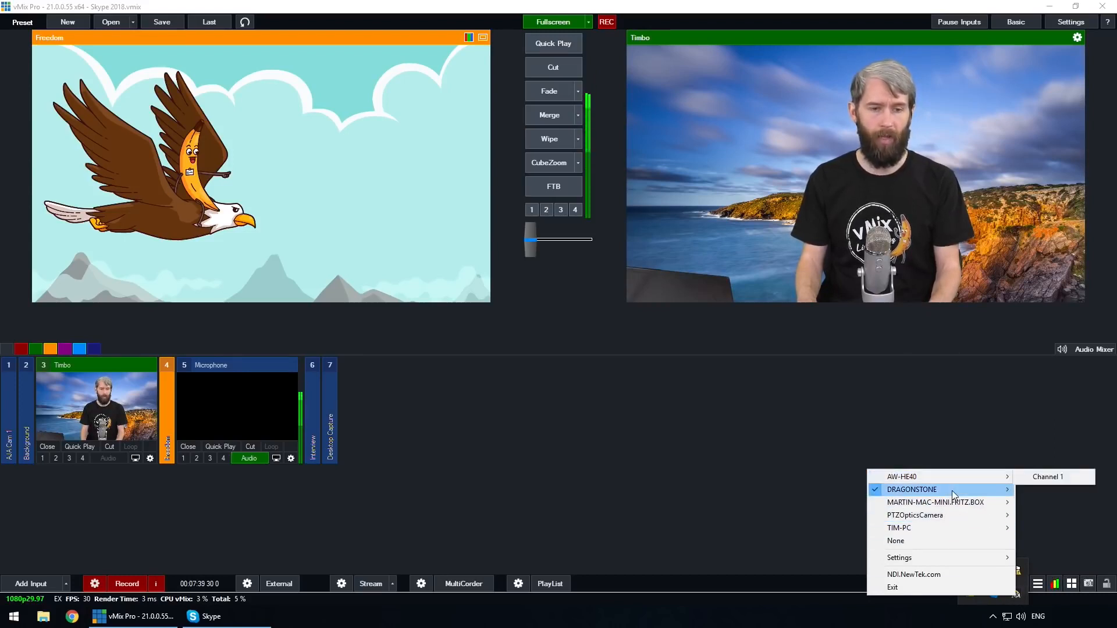
mouse_move(953, 492)
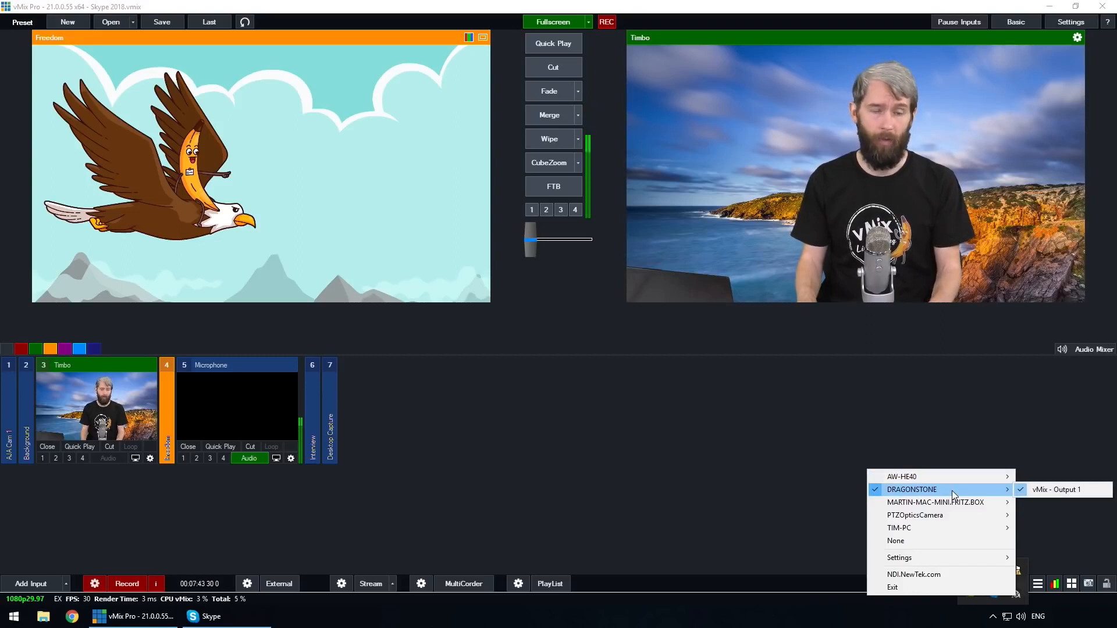
click(1073, 490)
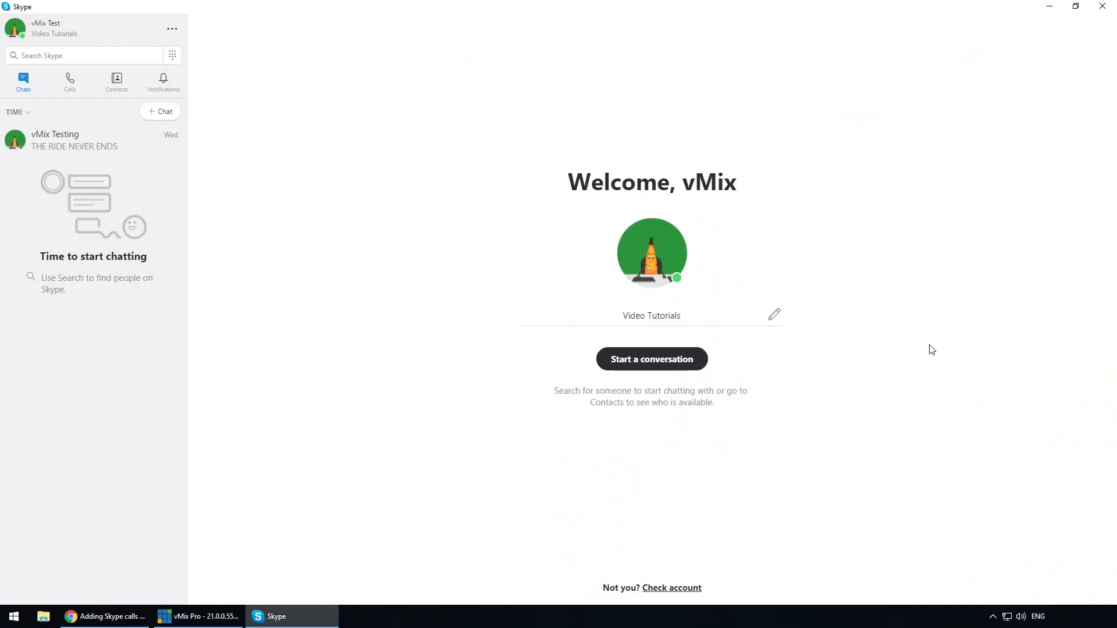
- Open Skype's advanced calling settings to examine the Allow NDI usage option
click(172, 33)
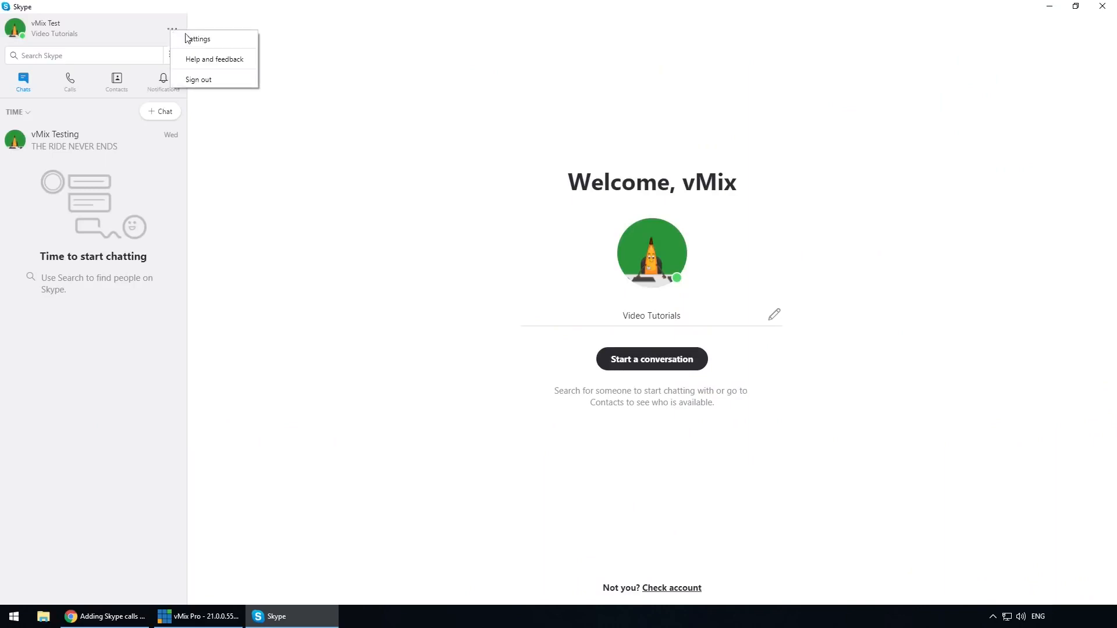
click(198, 40)
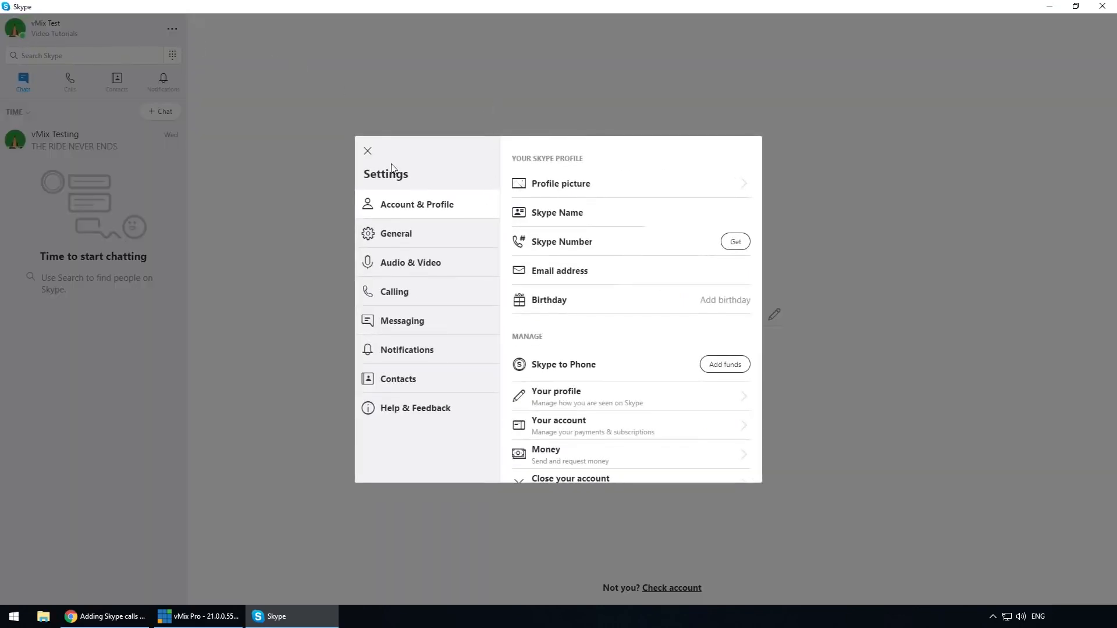
click(482, 290)
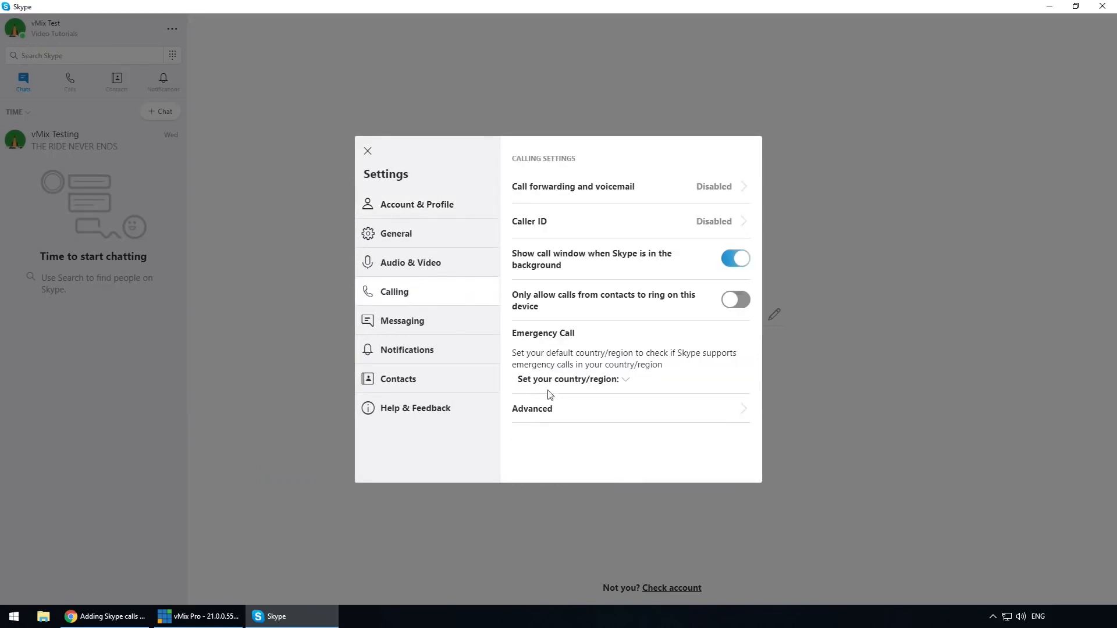
click(553, 409)
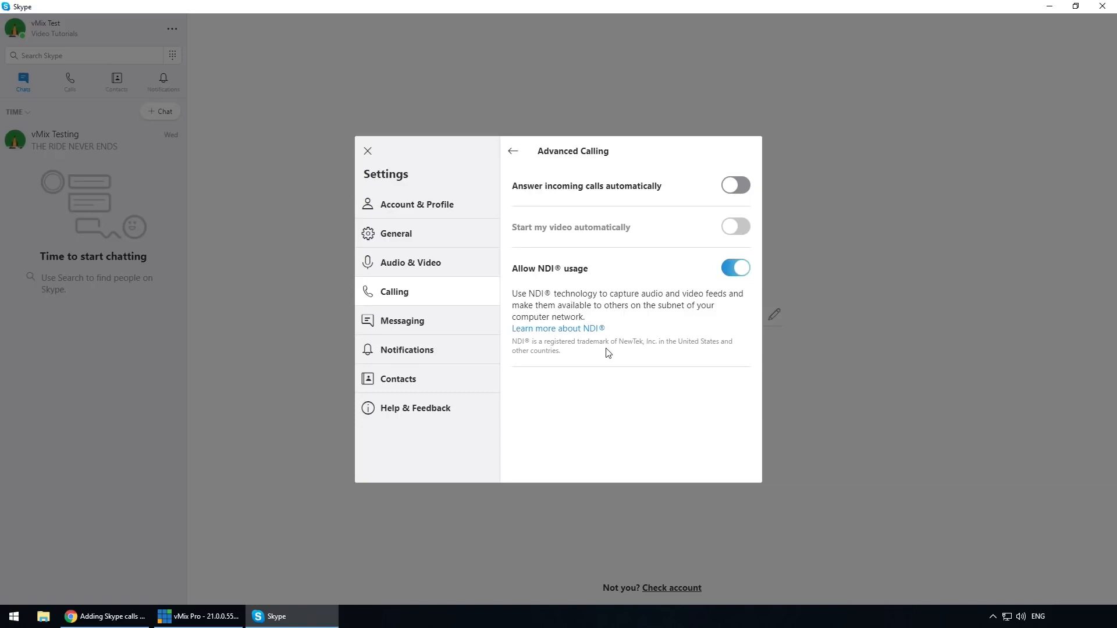
- Set the Skype microphone to Line (NewTek NDI Audio) and the speaker volume to 0
click(439, 269)
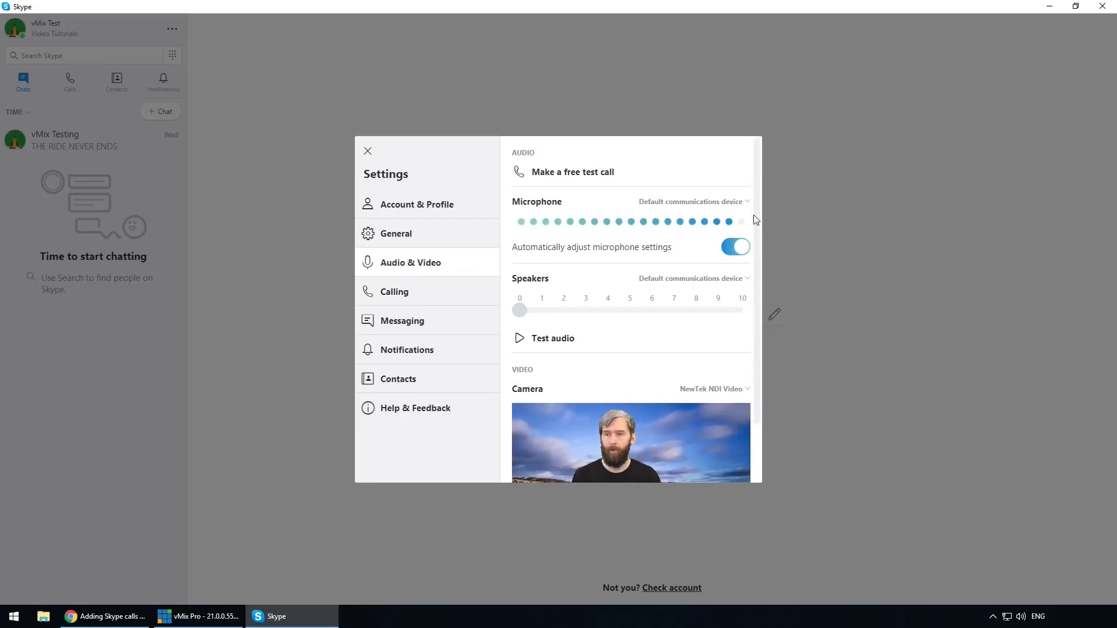
click(737, 205)
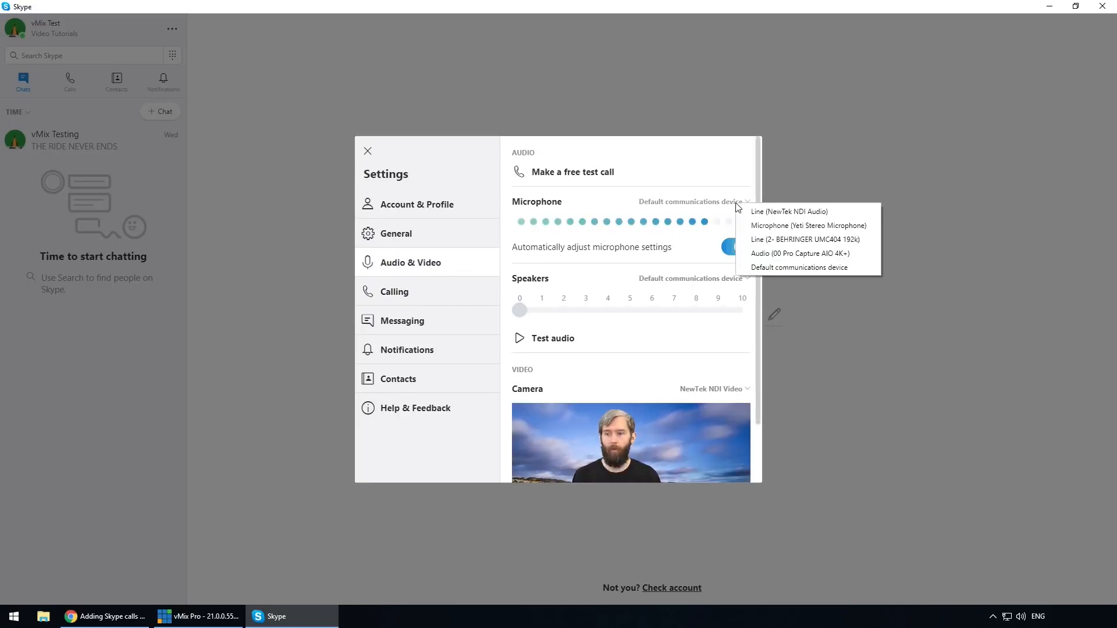
click(817, 216)
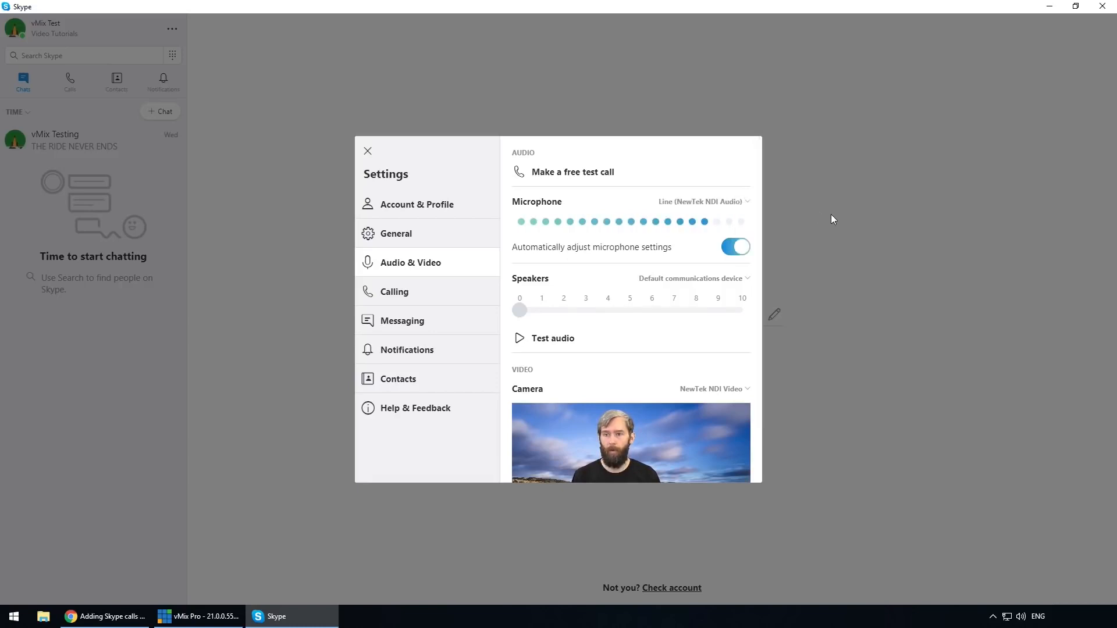
drag(569, 309, 491, 317)
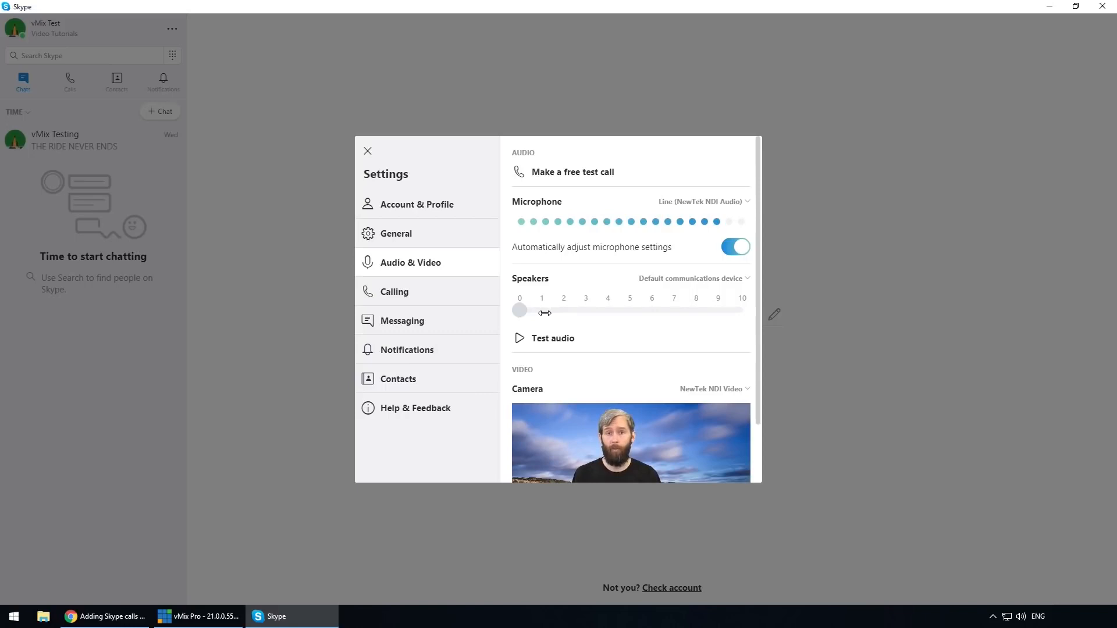
- Select NewTek NDI Video as the Skype camera
scroll(515, 314, down, 2)
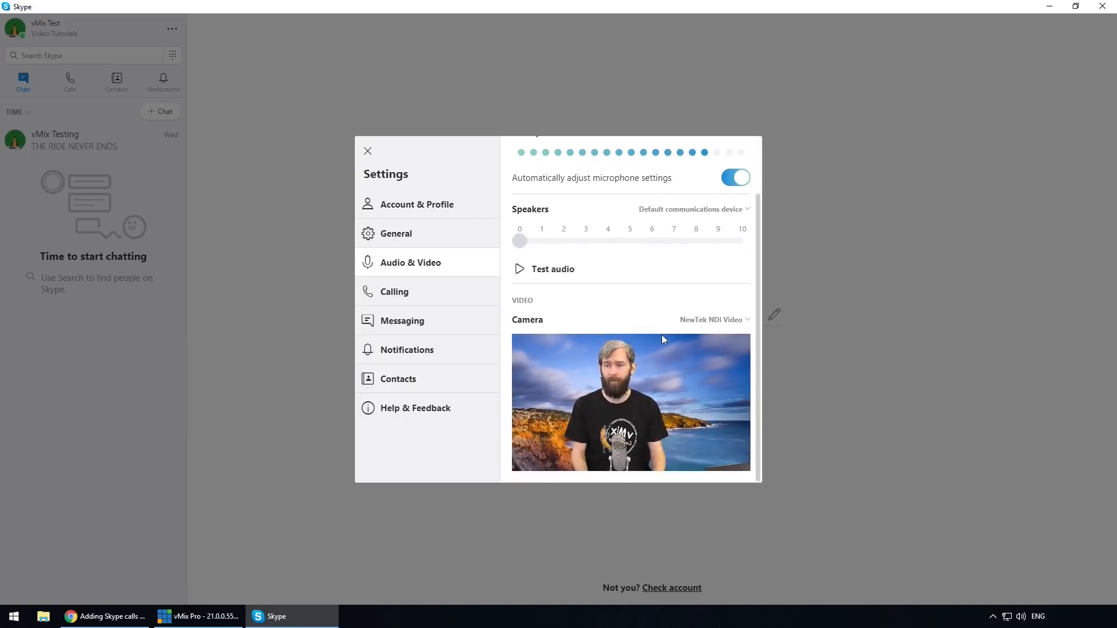
click(692, 326)
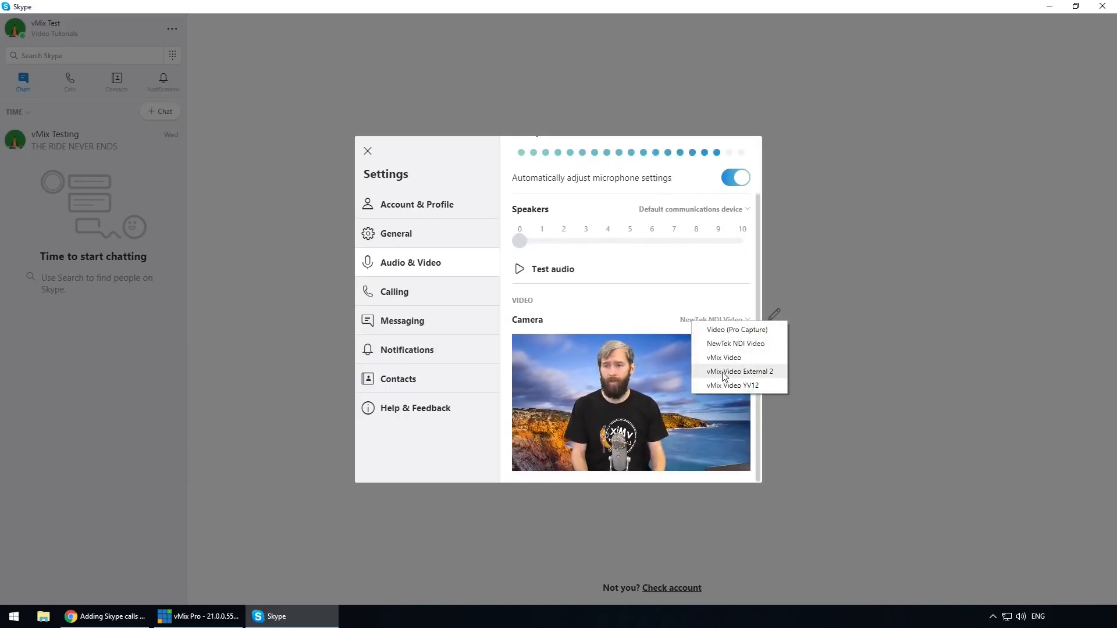
click(736, 344)
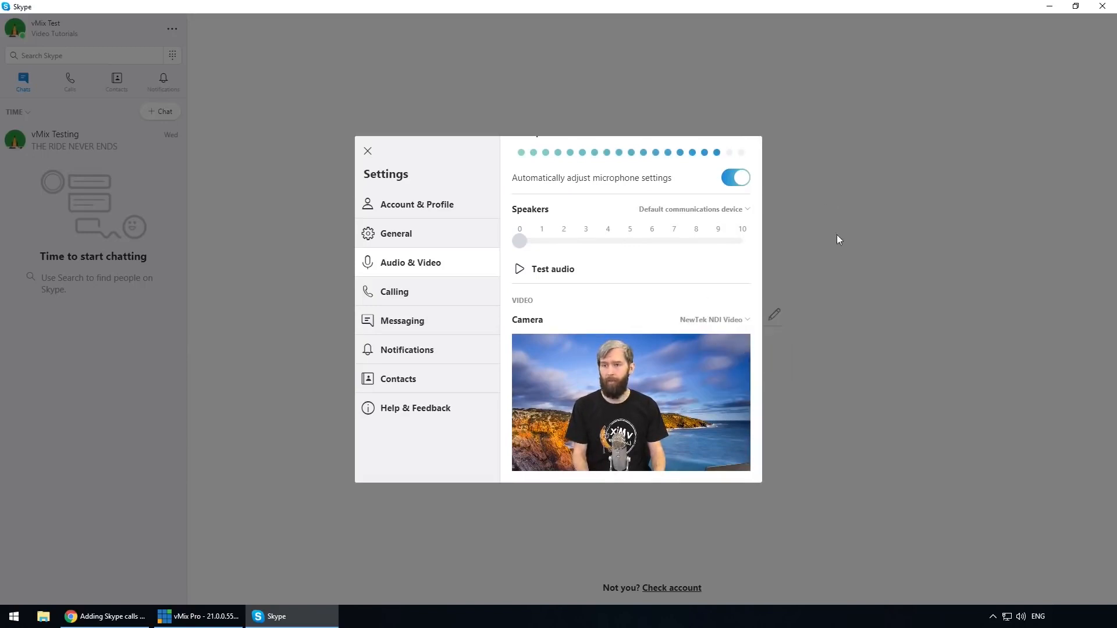
click(842, 277)
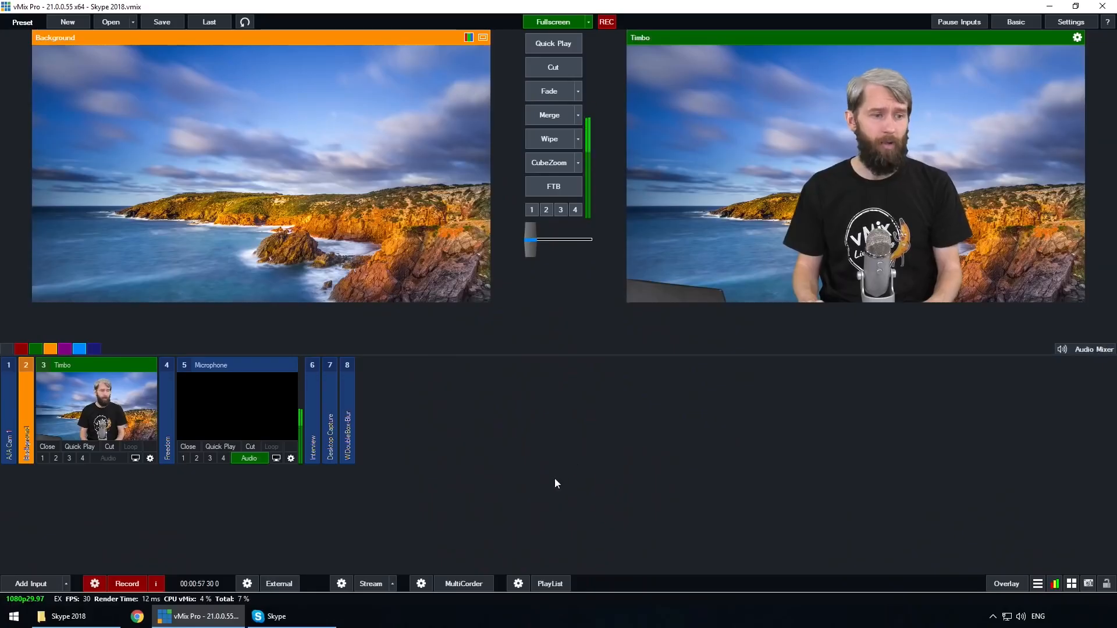
- Switch to vMix and add the DRAGONSTONE NDI source Skype - vmixtesting as a new input
click(31, 583)
click(312, 201)
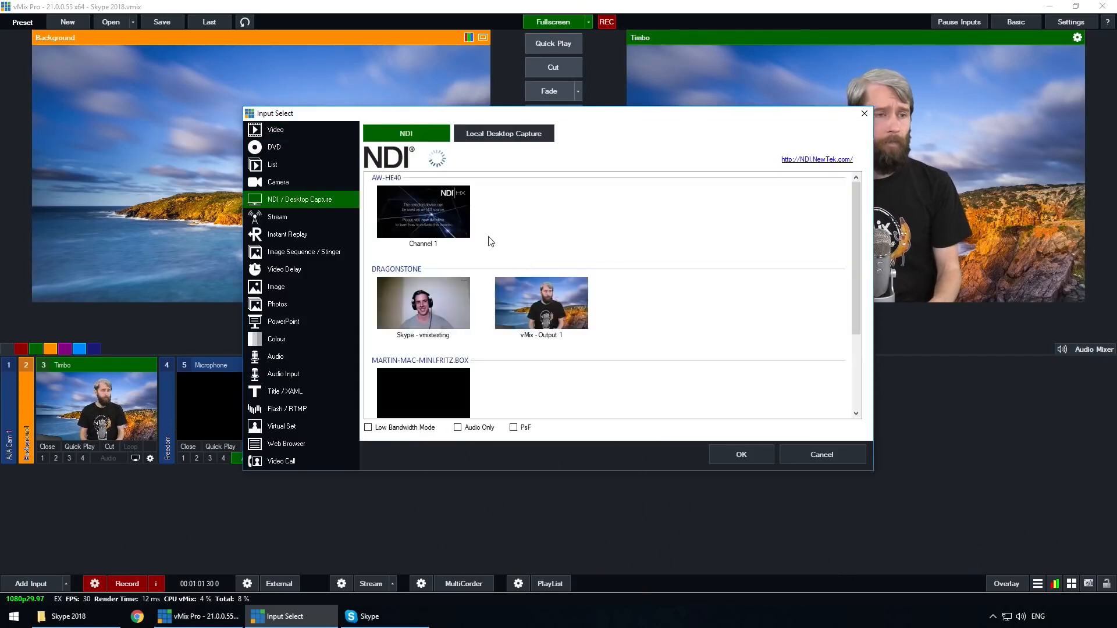
click(429, 318)
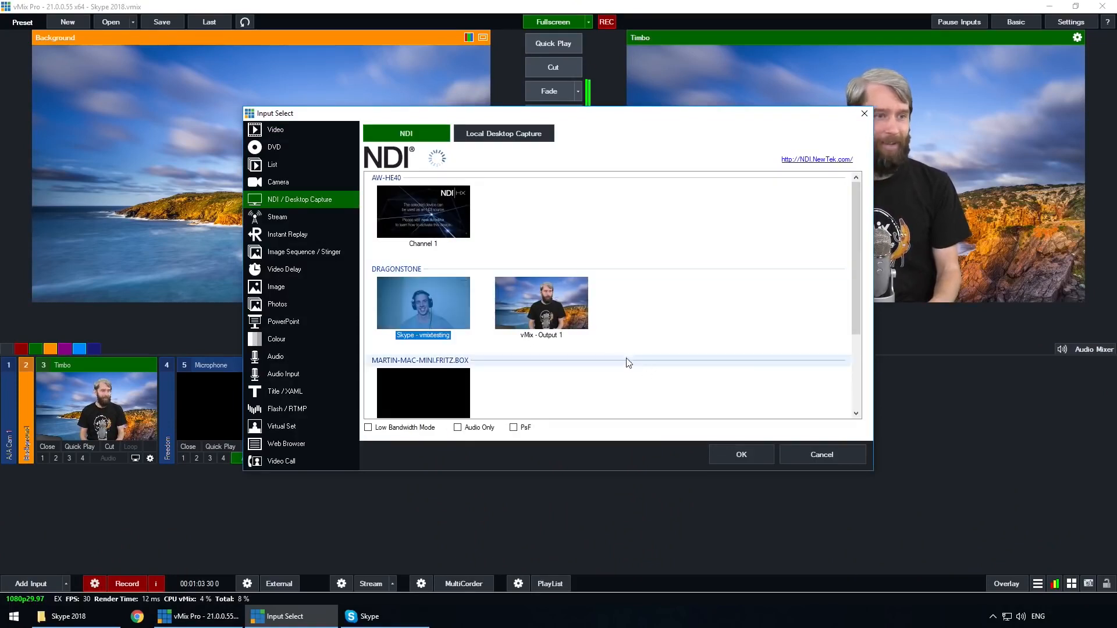
click(741, 456)
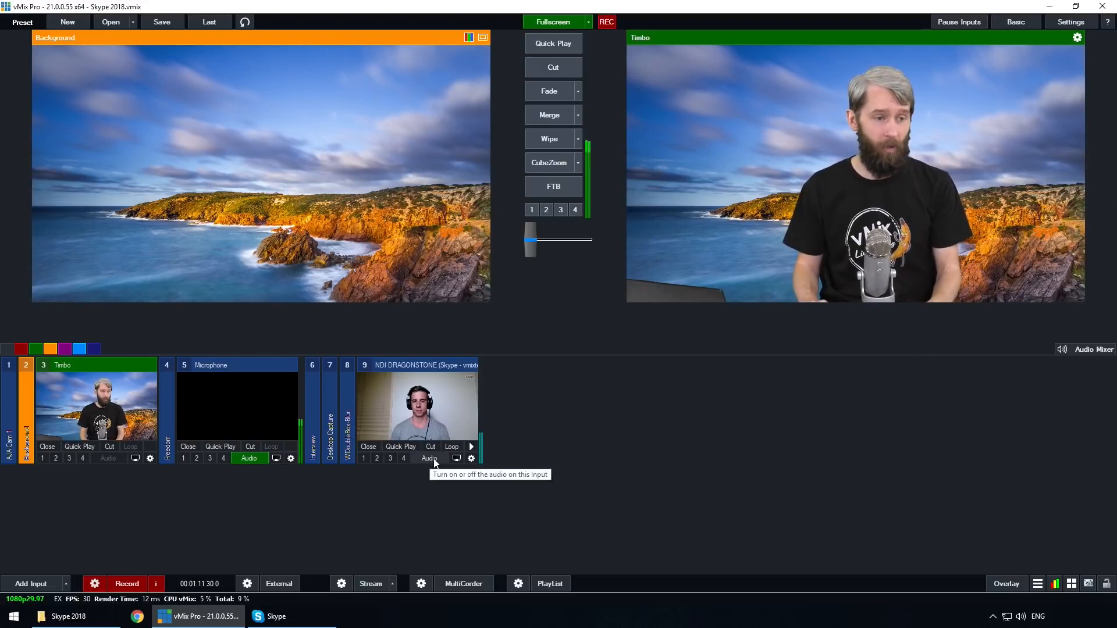
- Cut the Skype NDI input to the program output and turn off its audio
click(454, 420)
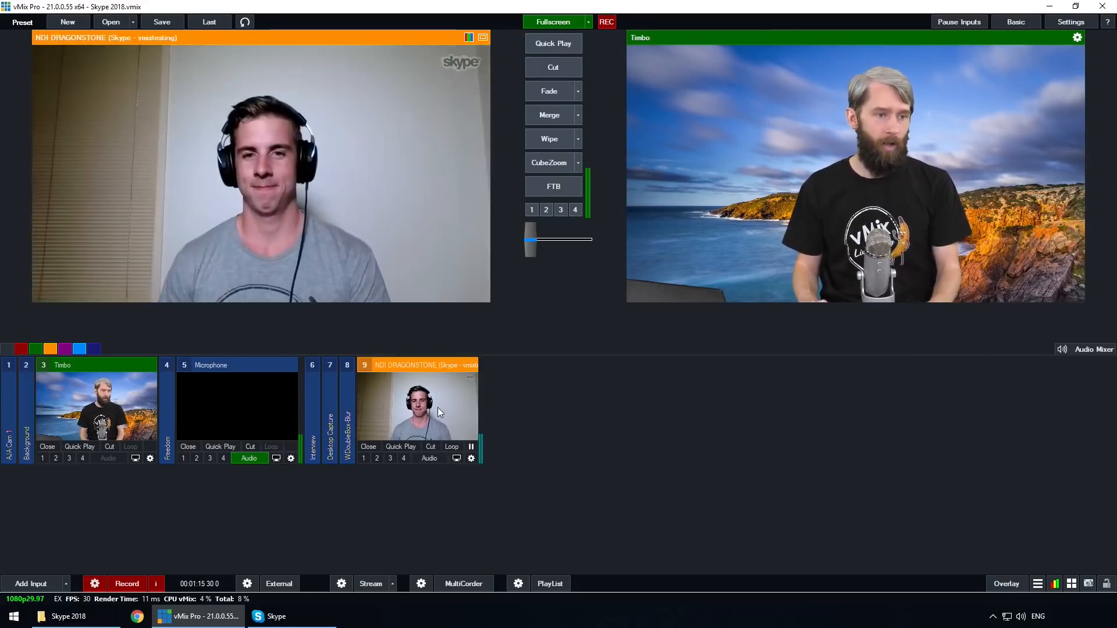
click(544, 70)
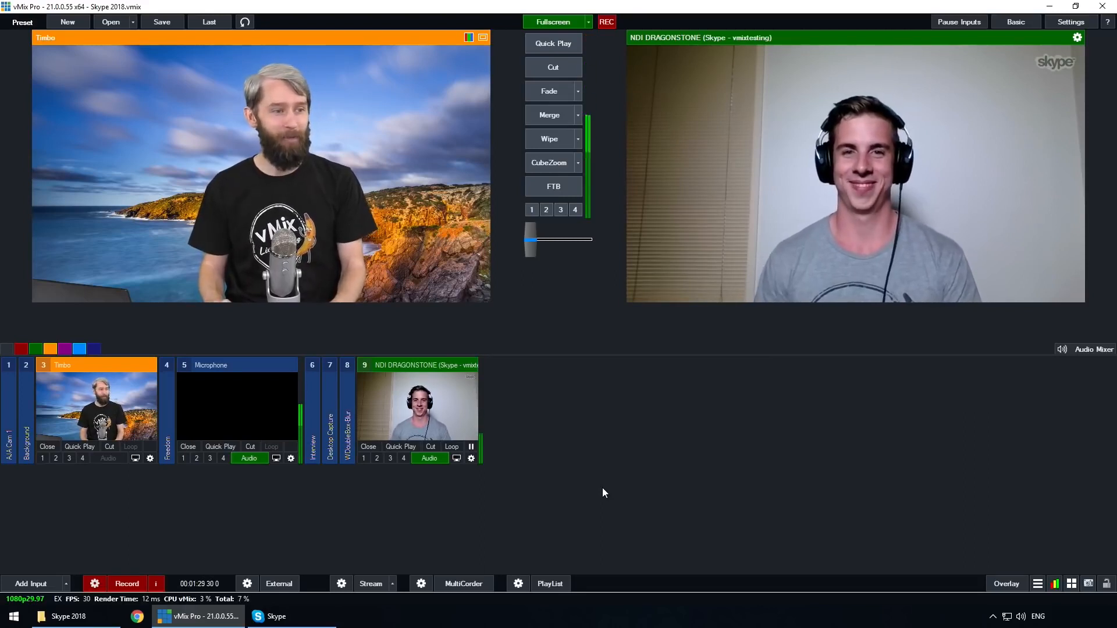
click(428, 459)
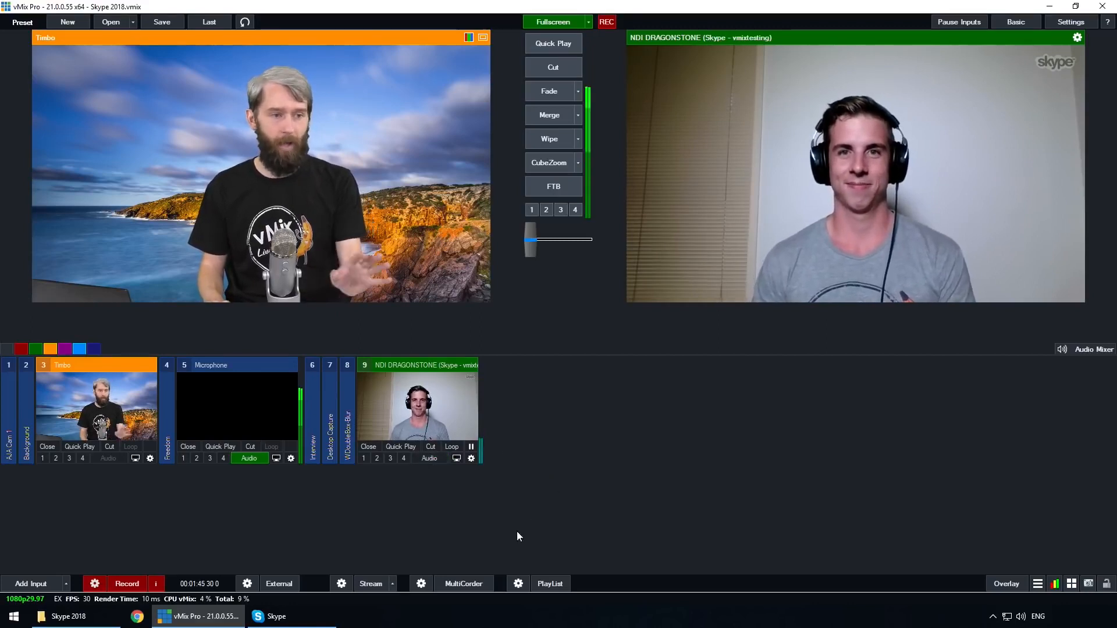
- Disable Automatically mix audio in the settings of the Skype NDI input
click(471, 458)
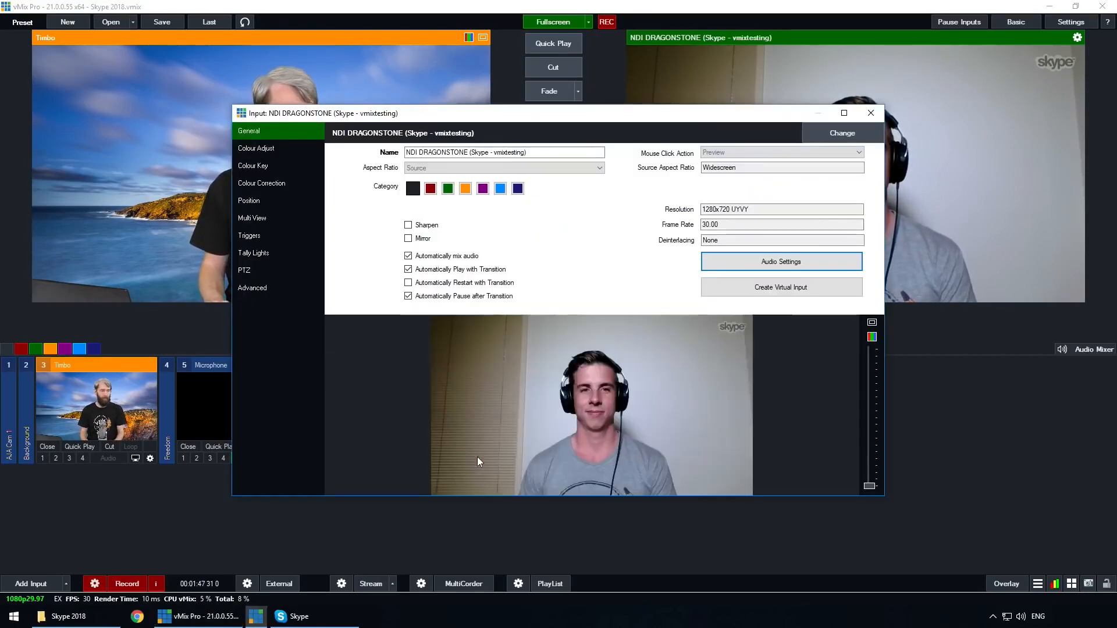
click(408, 256)
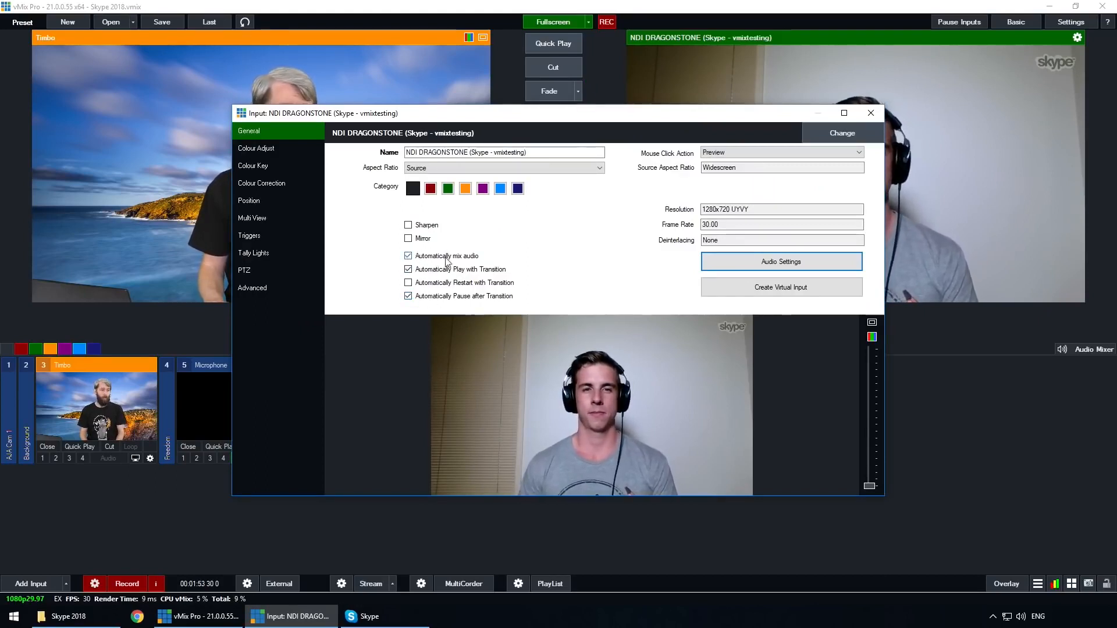
click(408, 257)
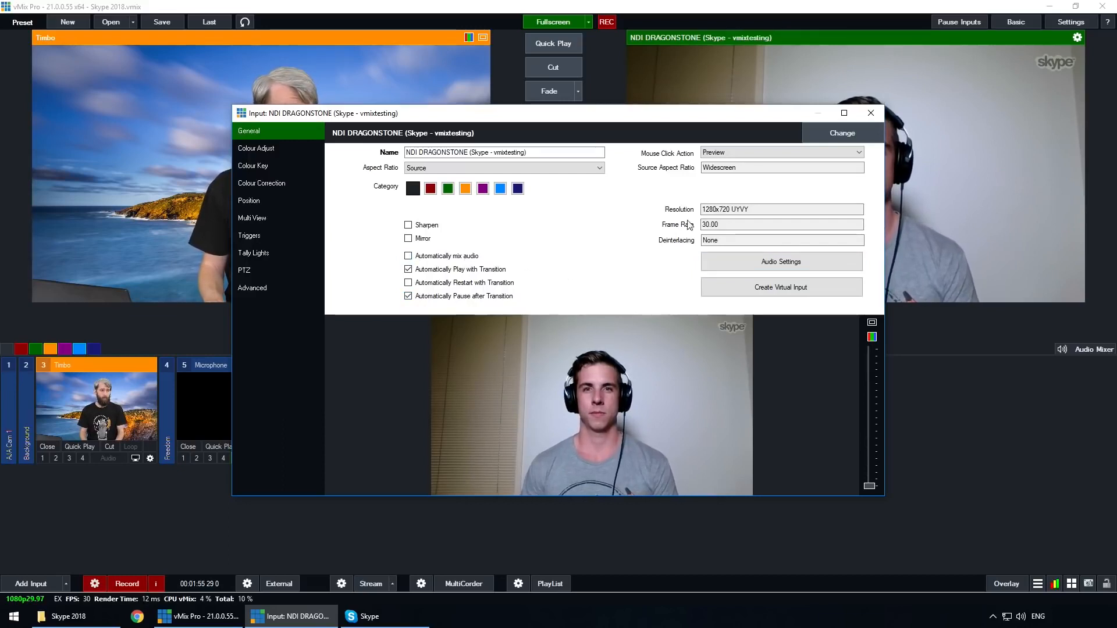
click(869, 112)
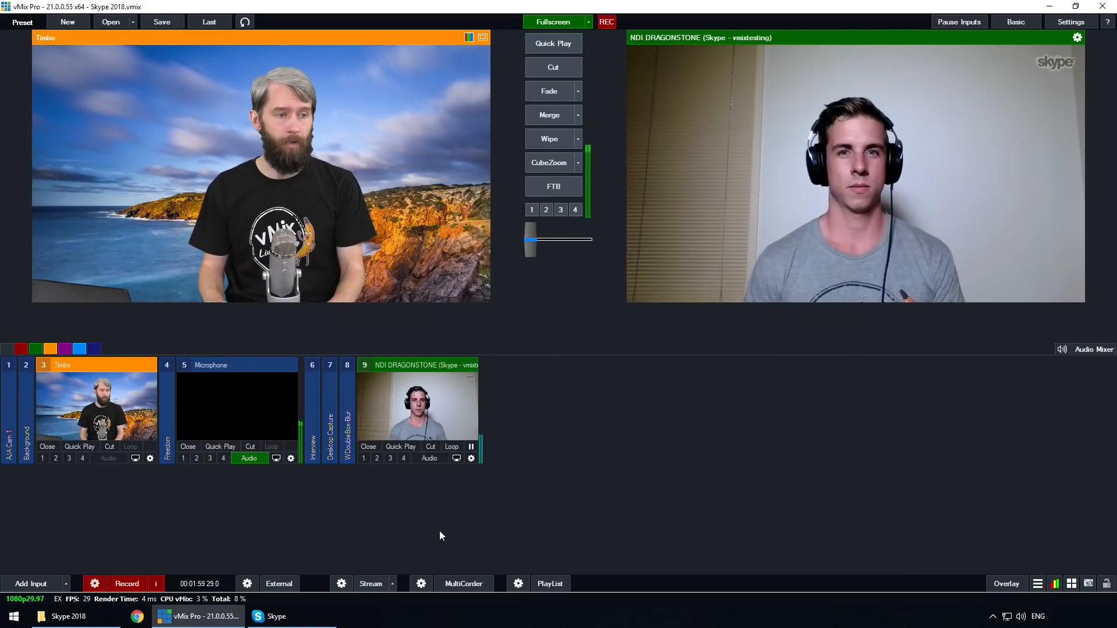
- Add the WDoubleBox-MultiTriangle virtual set as a new input
click(47, 583)
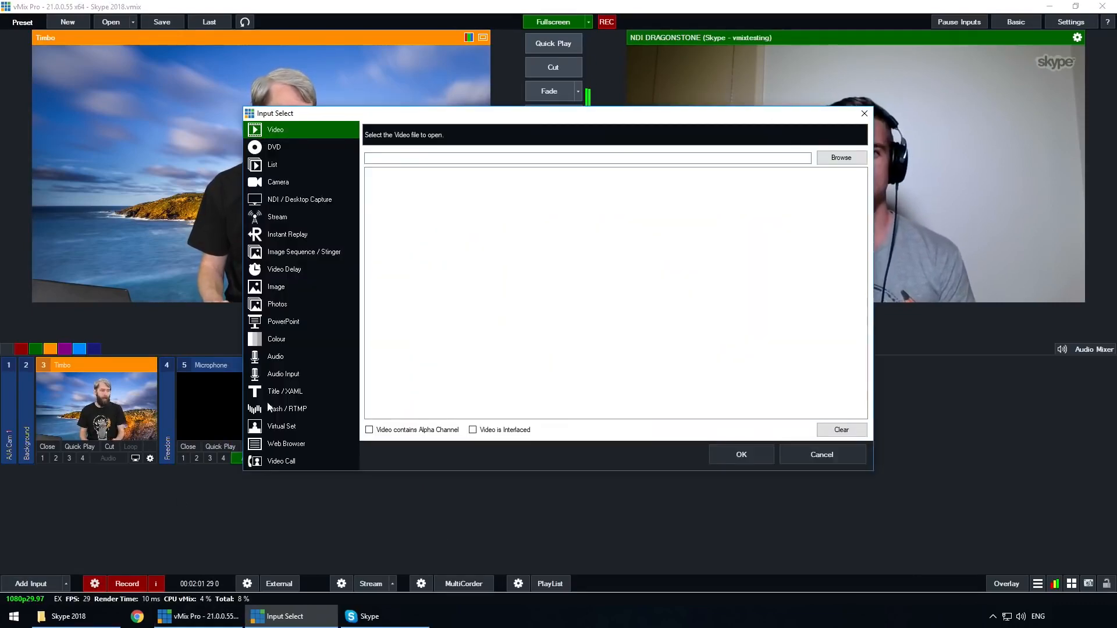
click(299, 425)
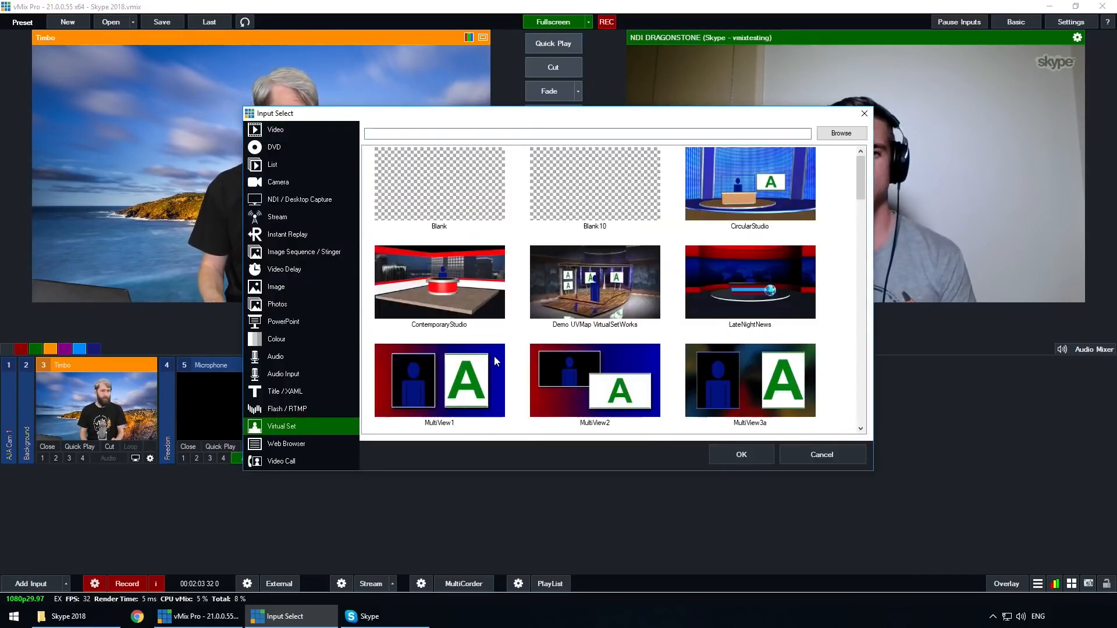
scroll(618, 351, down, 5)
scroll(650, 356, down, 10)
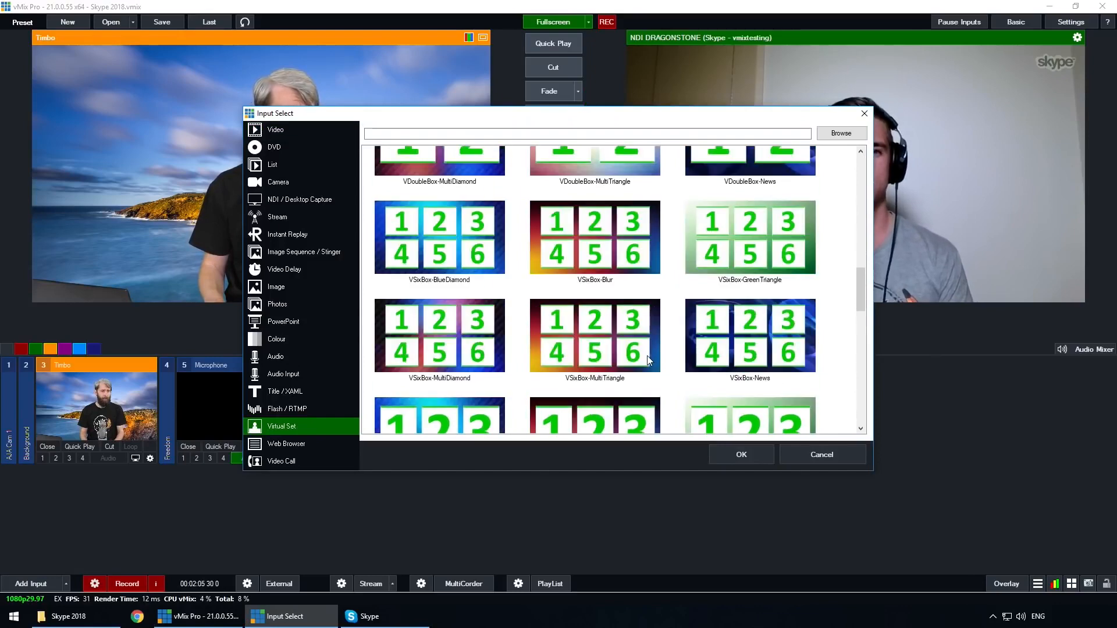
click(590, 303)
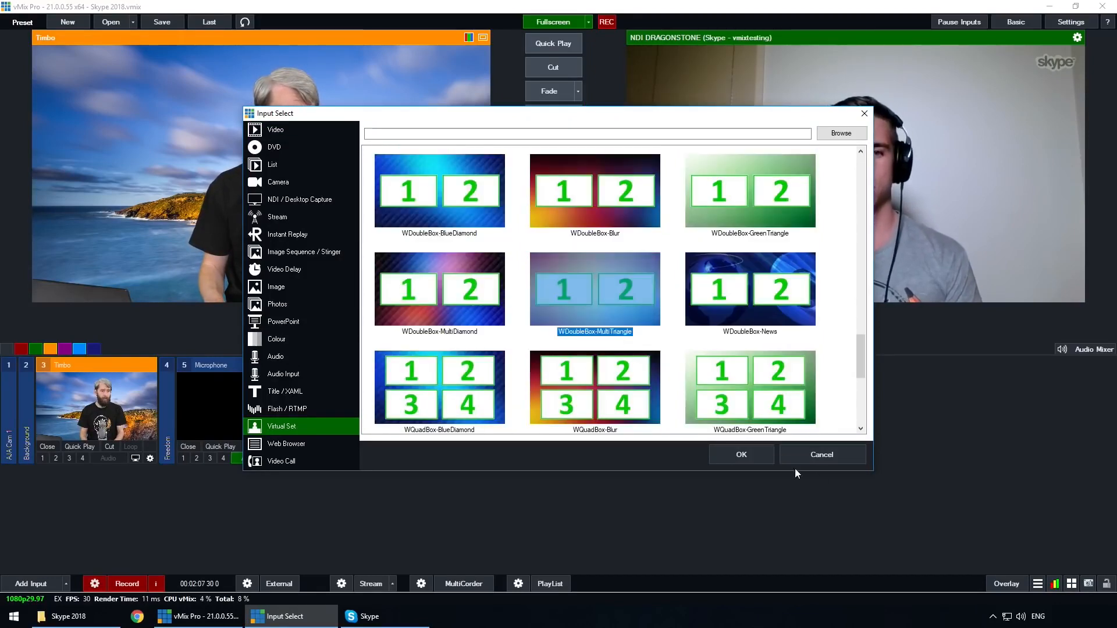
click(741, 454)
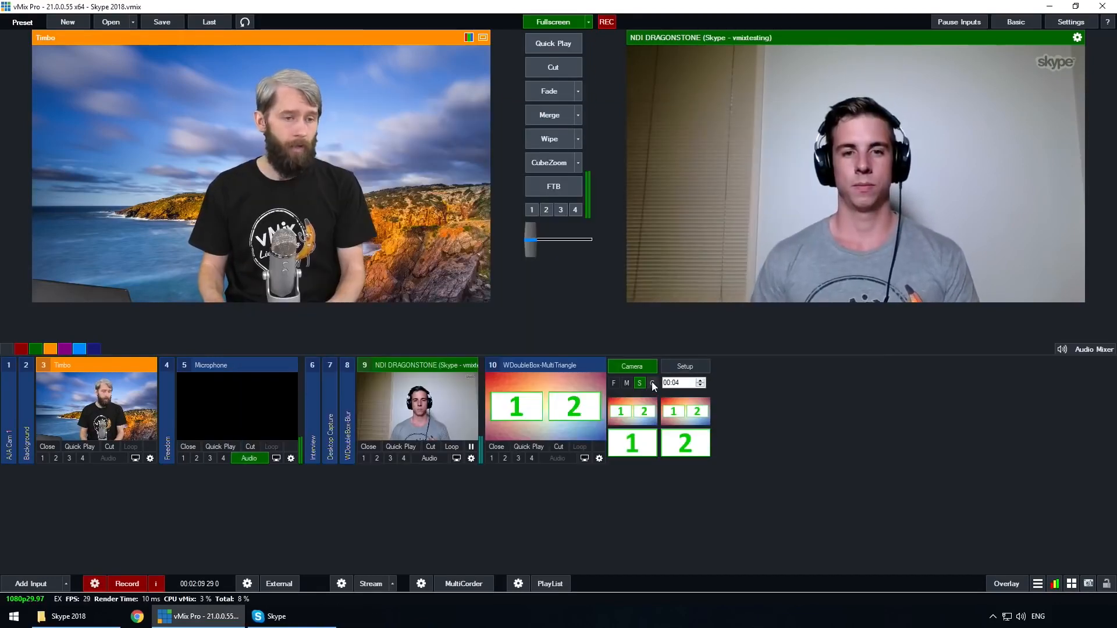
- Assign input 9, the DRAGONSTONE Skype NDI source, to the Box1 layer of the WDoubleBox-MultiTriangle virtual set
click(685, 368)
click(674, 383)
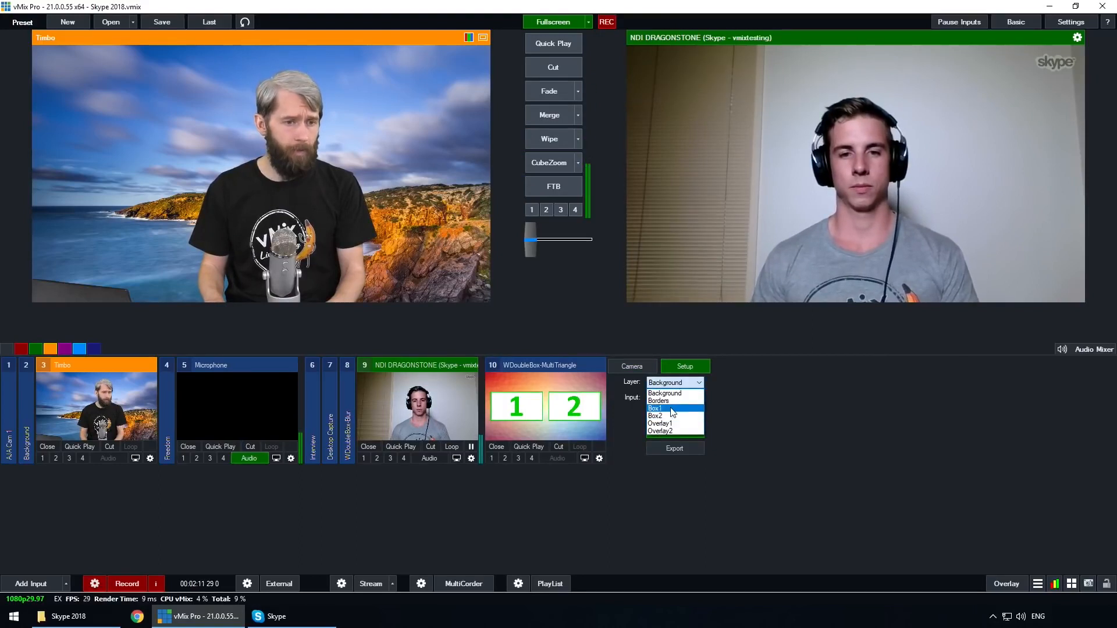
click(673, 409)
click(665, 400)
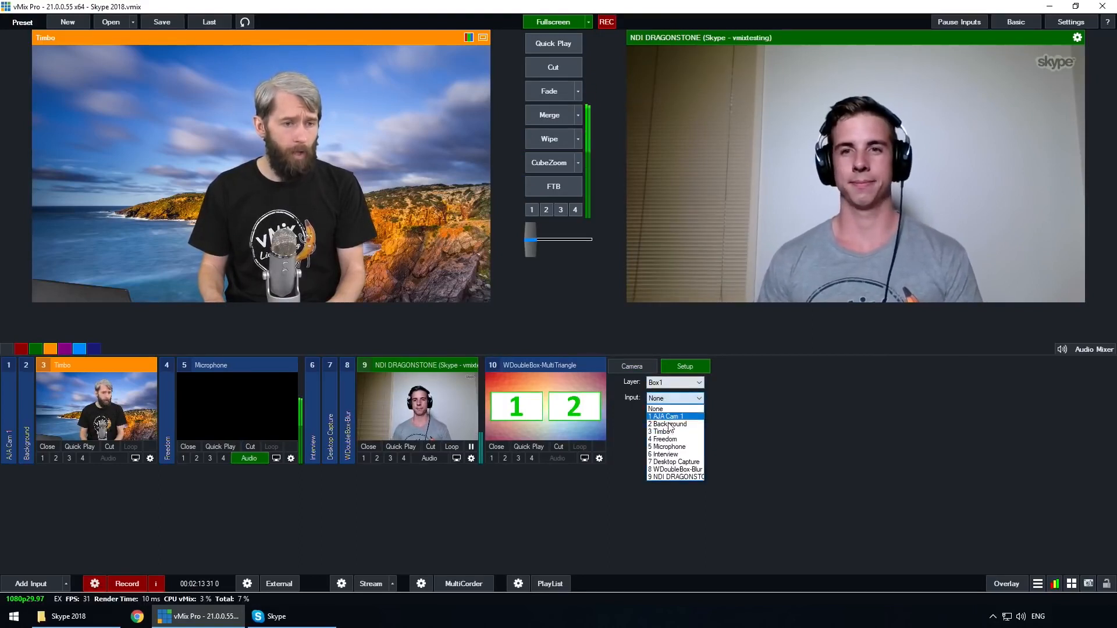
click(678, 475)
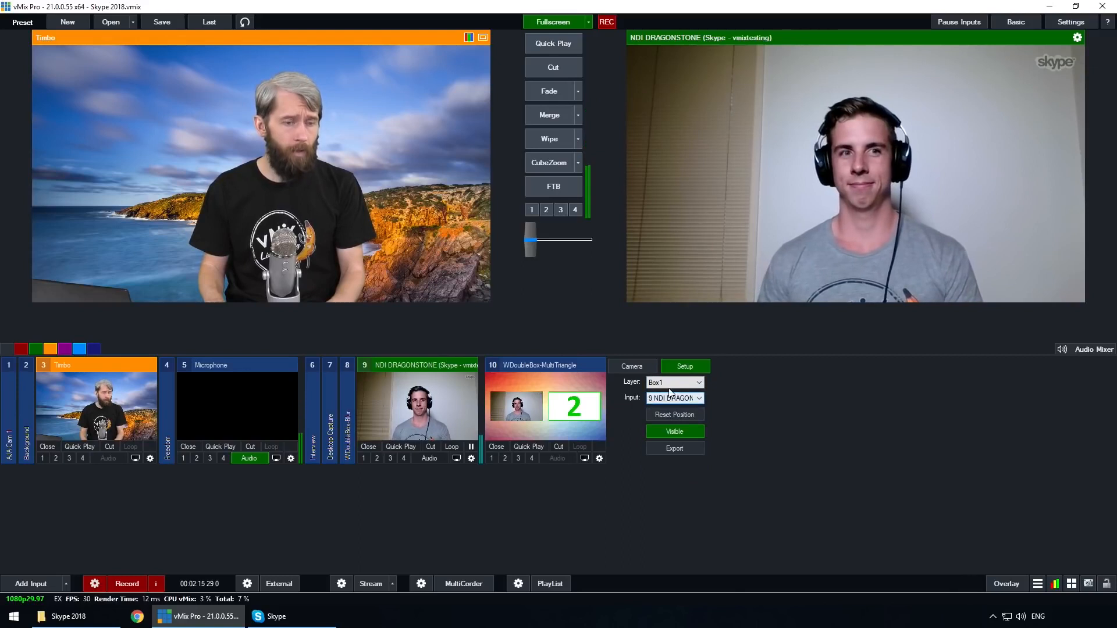
- Assign input 3, the presenter's camera, to the Box2 layer of the WDoubleBox-MultiTriangle virtual set
click(674, 382)
click(677, 415)
click(675, 398)
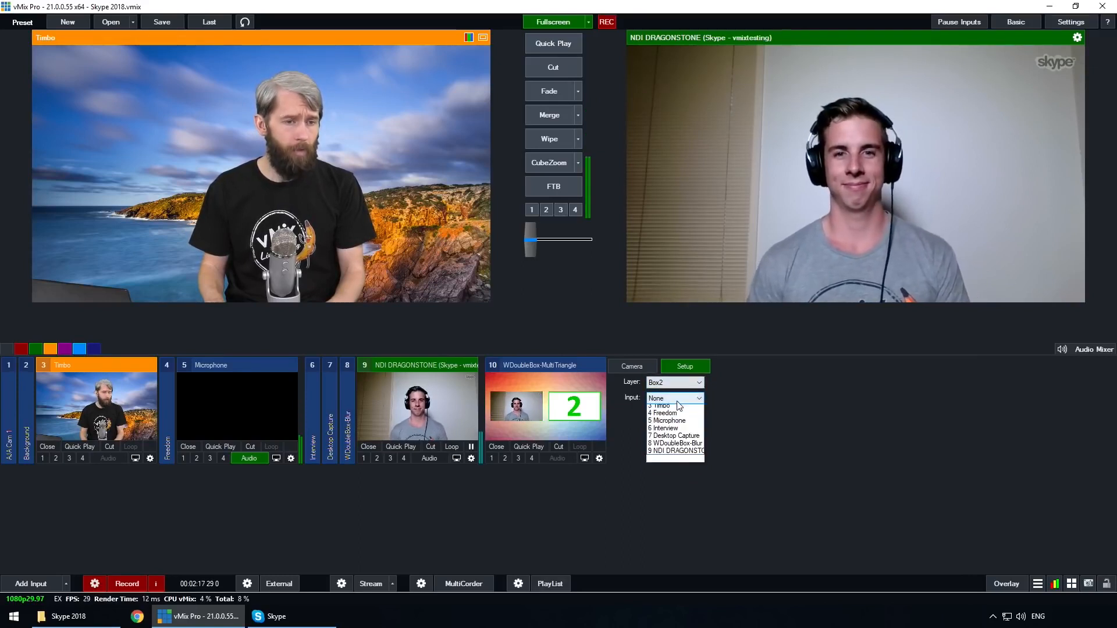
click(677, 434)
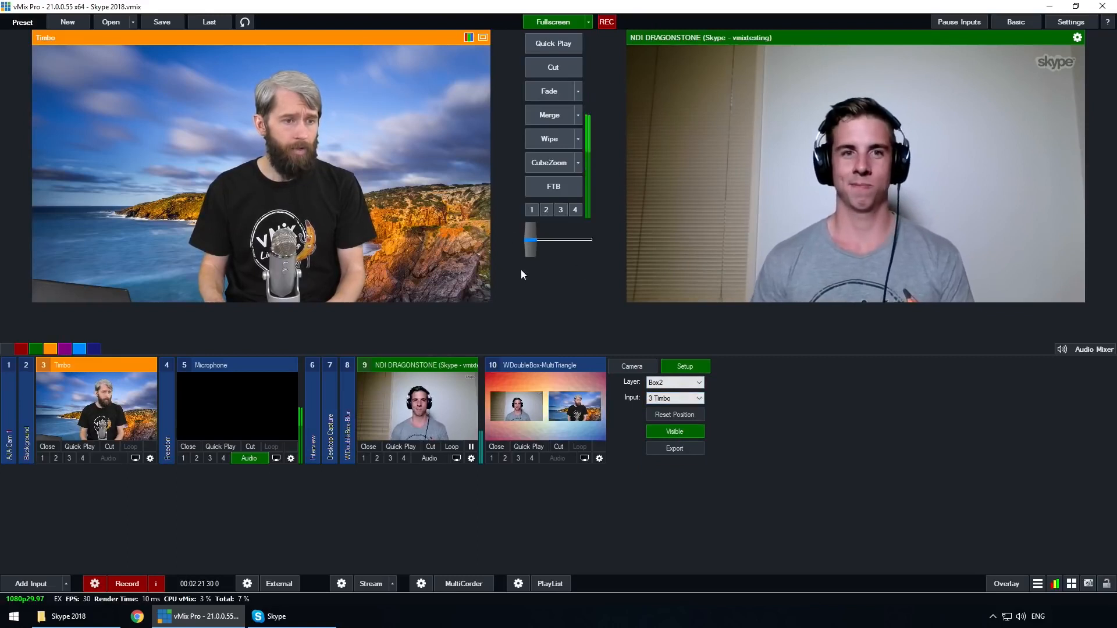
- Bring the double-box virtual set to the program output with a Merge transition and turn on the Skype input's audio
click(529, 406)
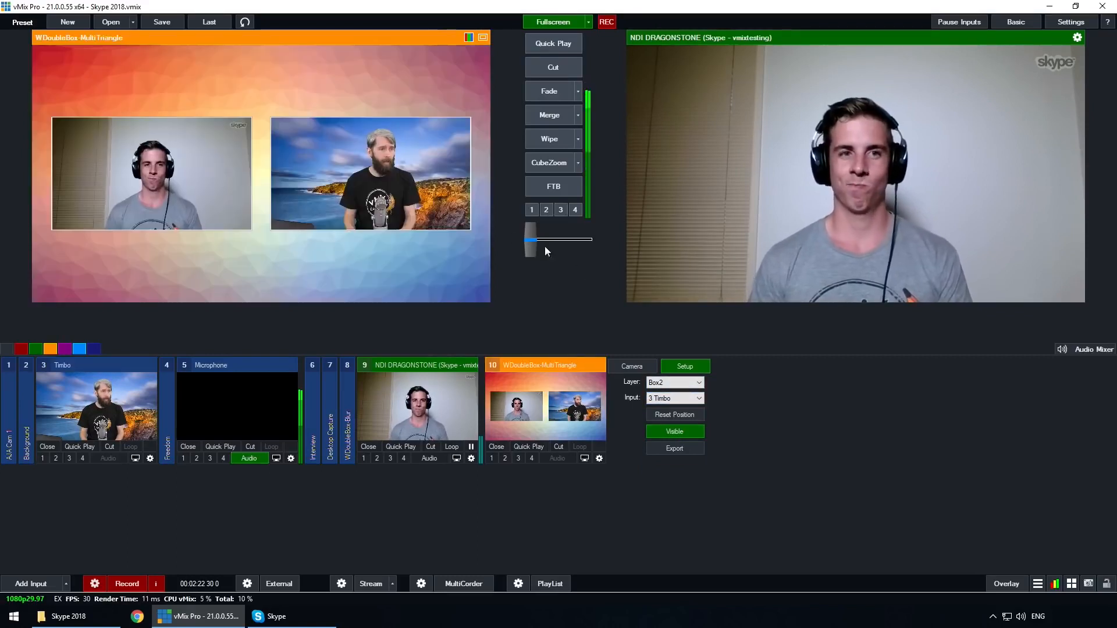
click(549, 115)
click(429, 459)
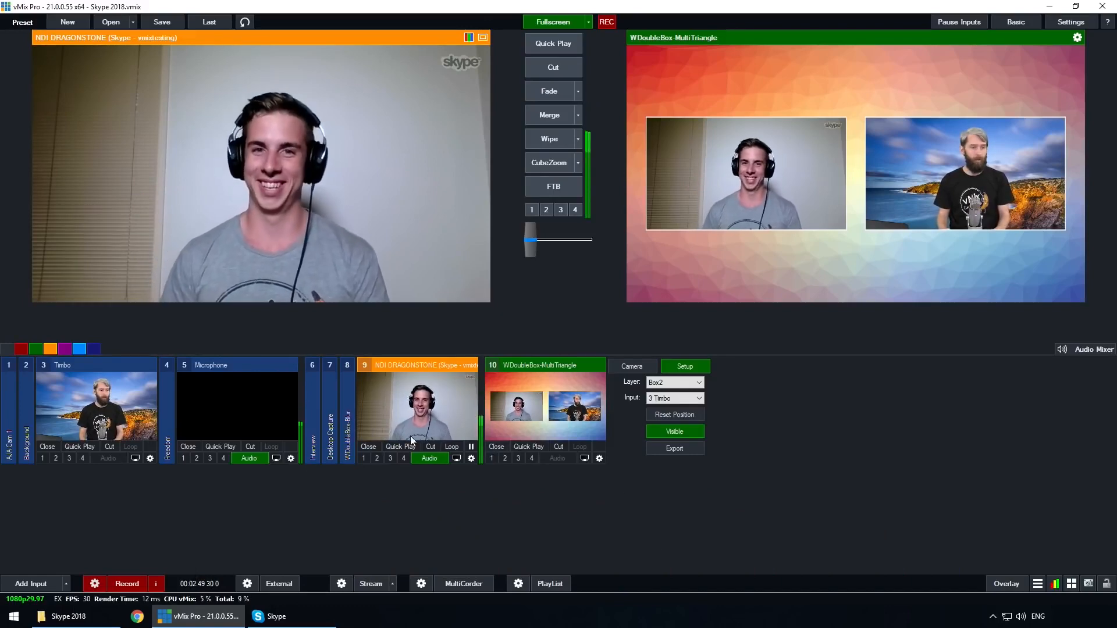
- Cut input 3, the presenter's camera, to the program output
click(106, 417)
click(543, 68)
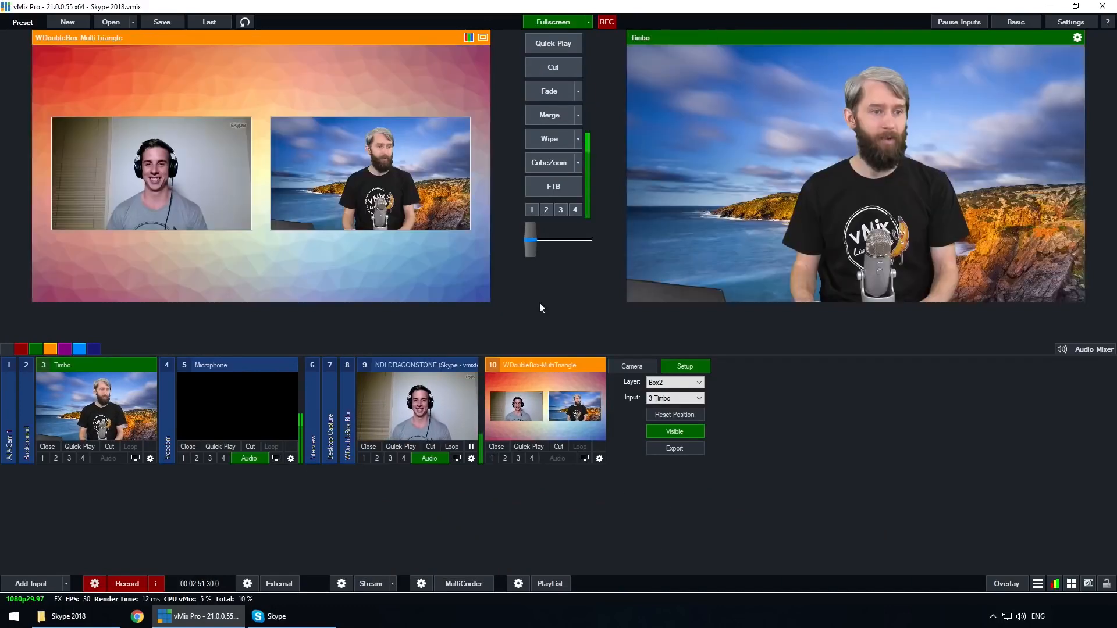
- Remove the Skype NDI input from the preset and decline the incoming Skype call
click(371, 444)
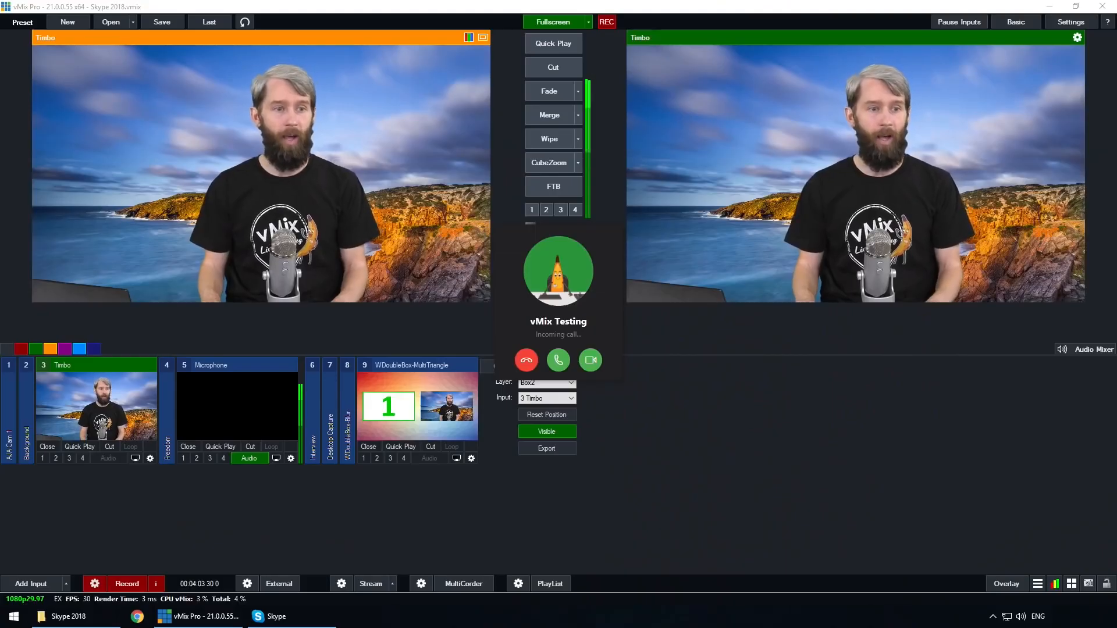
click(527, 362)
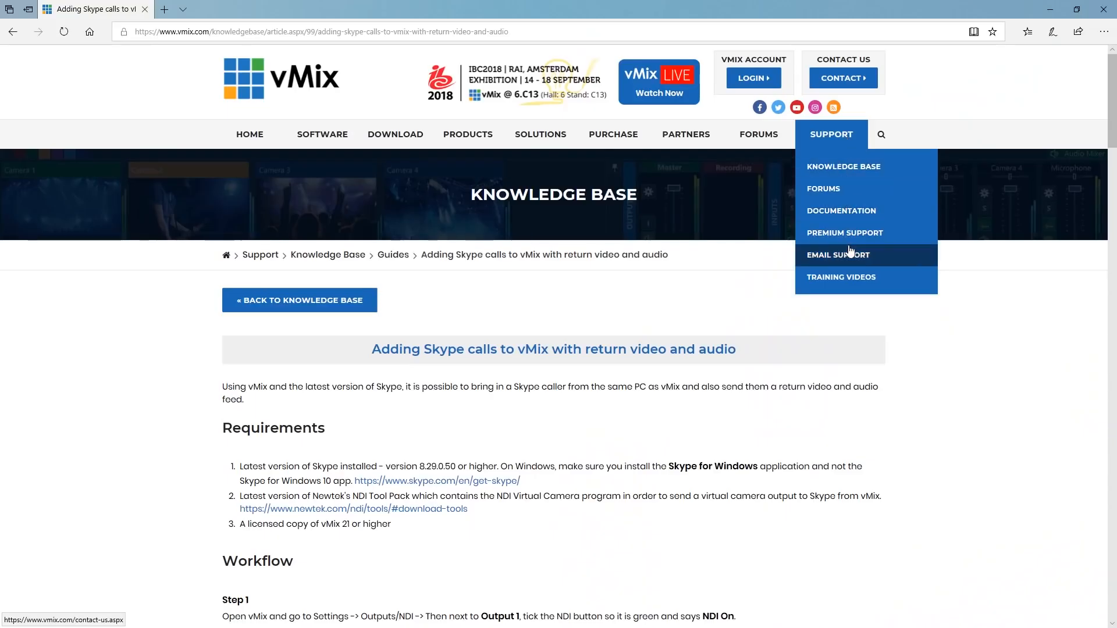
- Review the workflow steps in the vMix knowledge base article on adding Skype calls with return video and audio
click(850, 250)
scroll(751, 426, down, 3)
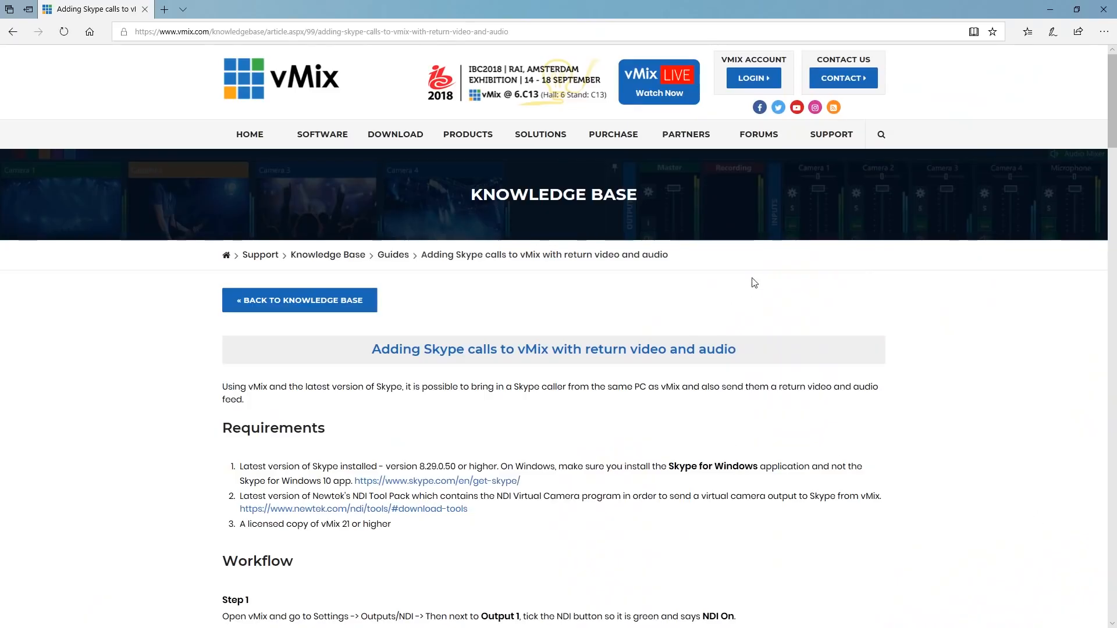
scroll(754, 282, down, 10)
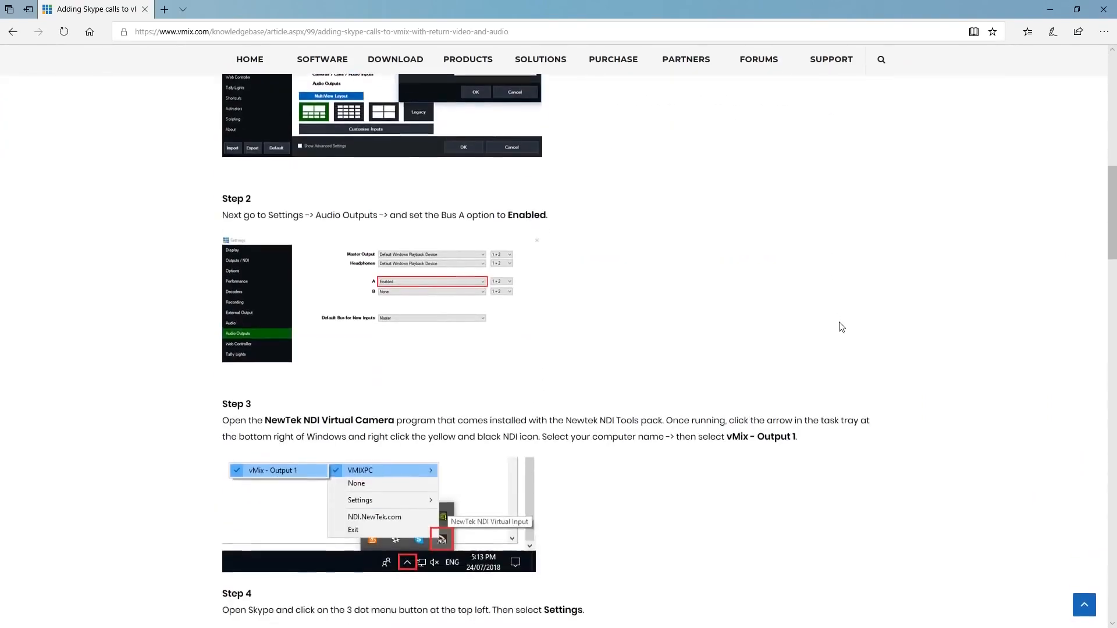